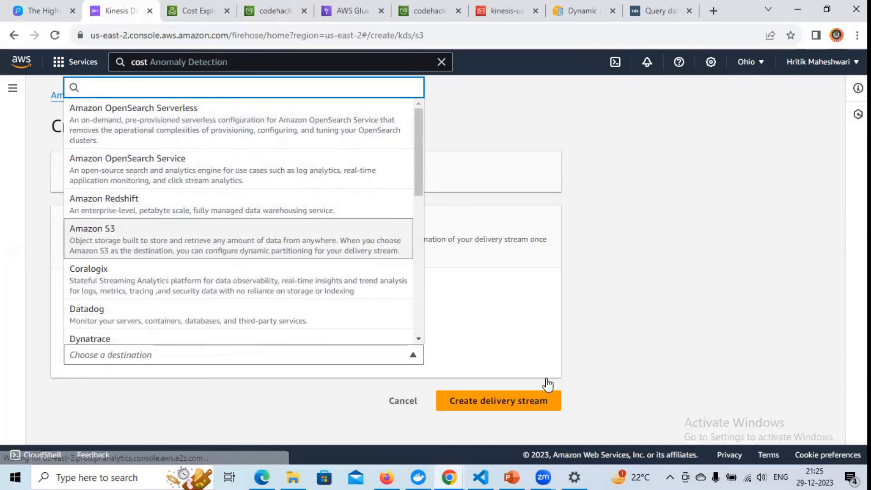
# Set Amazon S3 as the destination and select codehacks-stream01 as the source Kinesis data stream
pyautogui.click(134, 241)
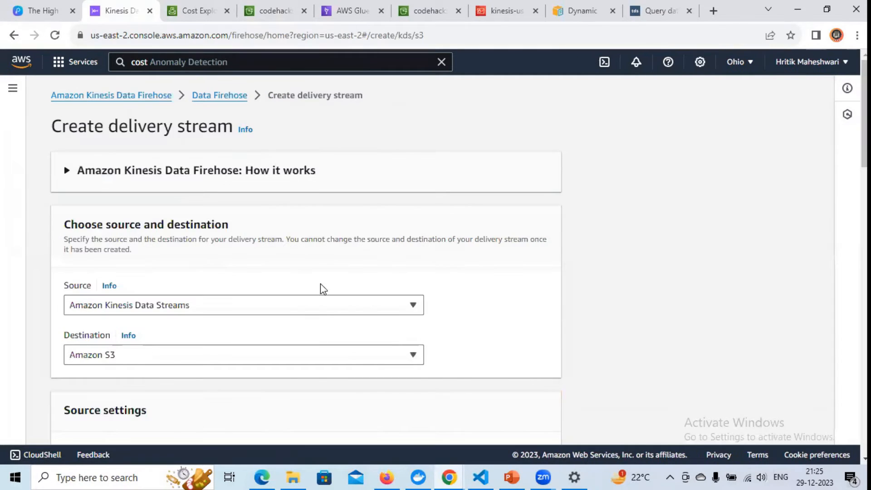
pyautogui.scroll(-5, 319, 288)
pyautogui.click(190, 222)
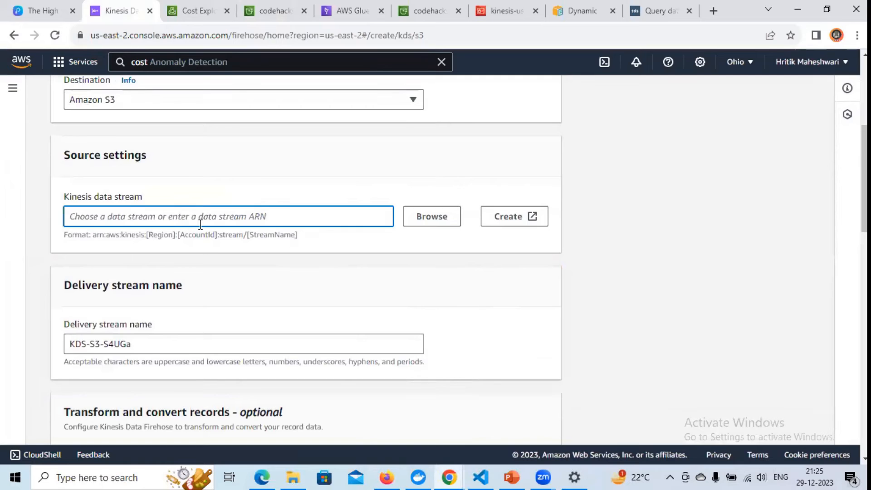
pyautogui.click(433, 222)
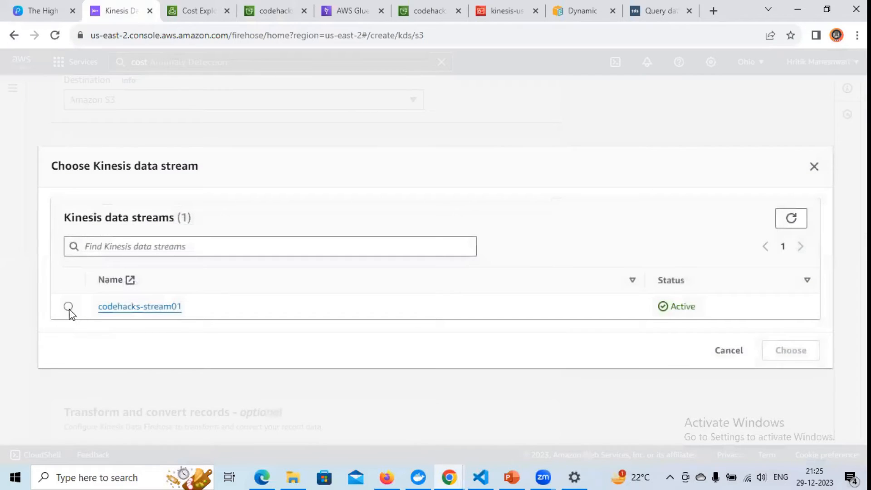
pyautogui.click(68, 307)
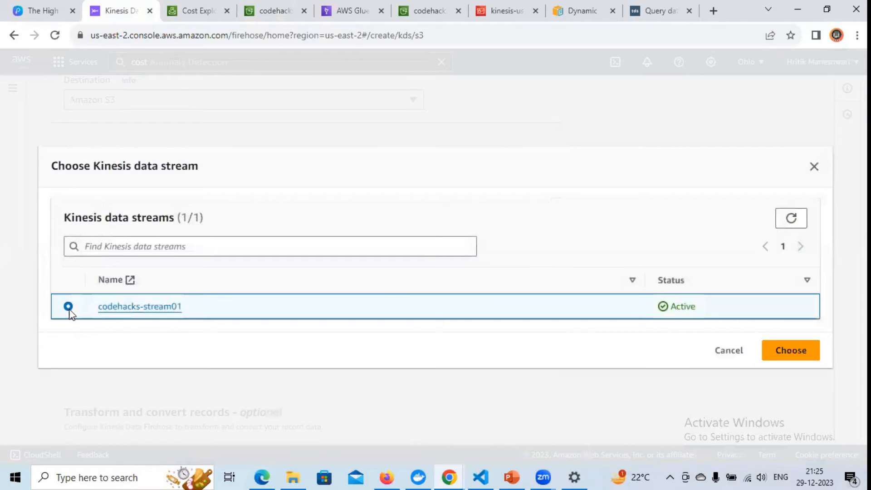
pyautogui.click(806, 346)
# Replace the default delivery stream name with one starting with kfh-delivery and ending in -02
pyautogui.scroll(-4, 486, 282)
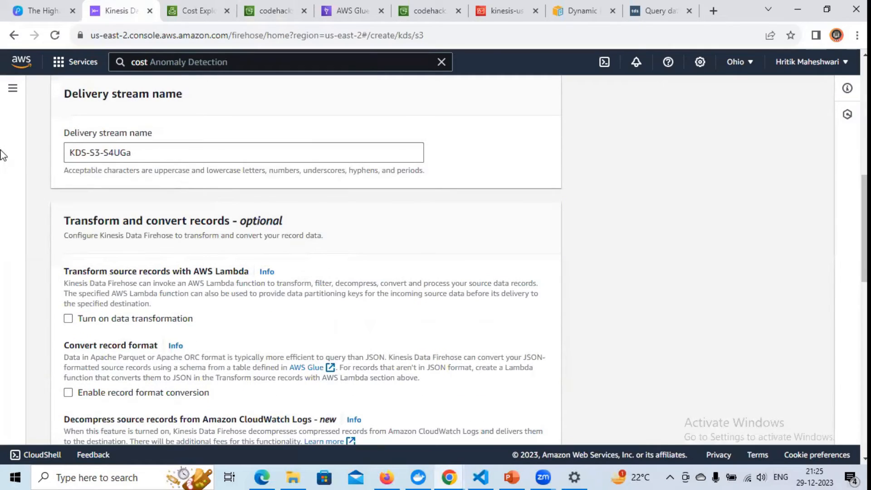
pyautogui.tripleClick(110, 154)
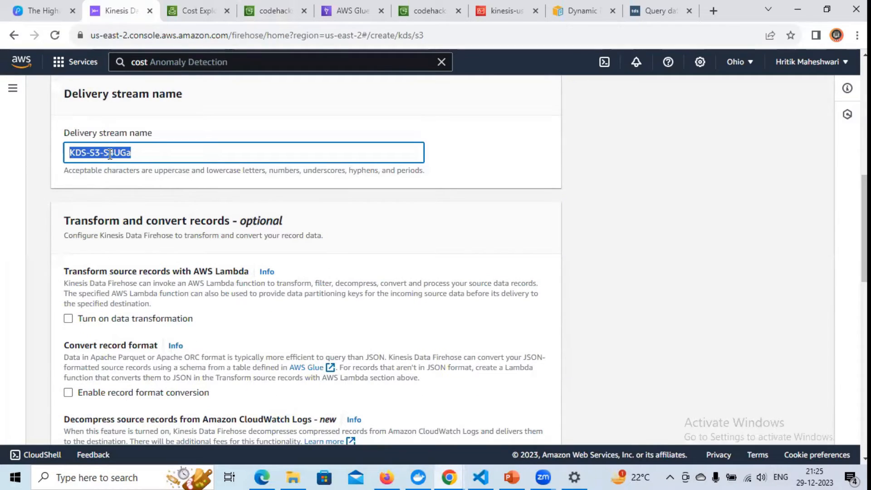
pyautogui.write('kfh')
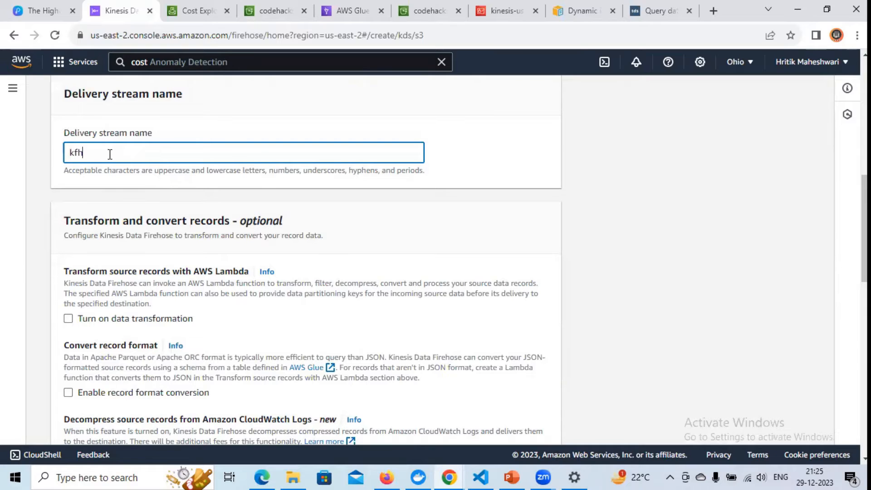
pyautogui.write('-de;l')
pyautogui.press('BackSpace')
pyautogui.press('BackSpace')
pyautogui.write('liverydtre')
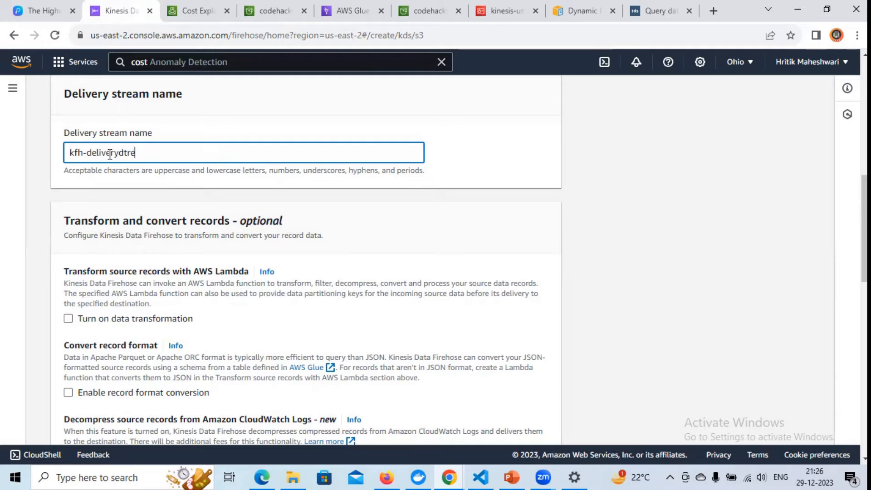
pyautogui.write('am')
pyautogui.press('BackSpace')
pyautogui.write('s-02')
# Filter the S3 buckets by "raw" and choose codehacks-rawdata-01 as the destination bucket
pyautogui.scroll(-3, 195, 136)
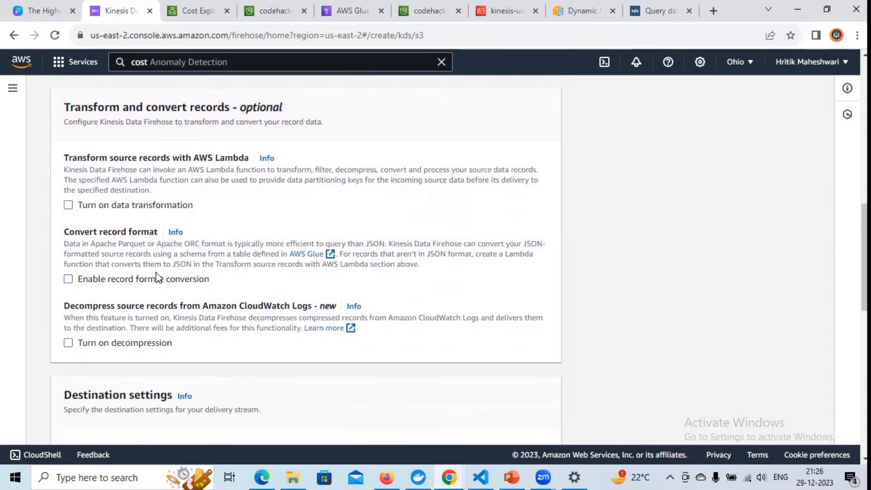
pyautogui.moveTo(109, 144); pyautogui.dragTo(150, 144)
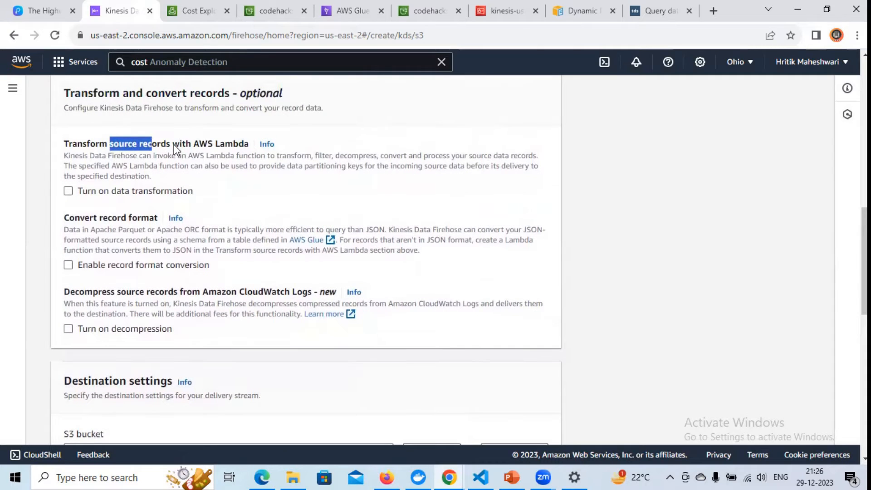
pyautogui.click(173, 144)
pyautogui.scroll(-3, 222, 286)
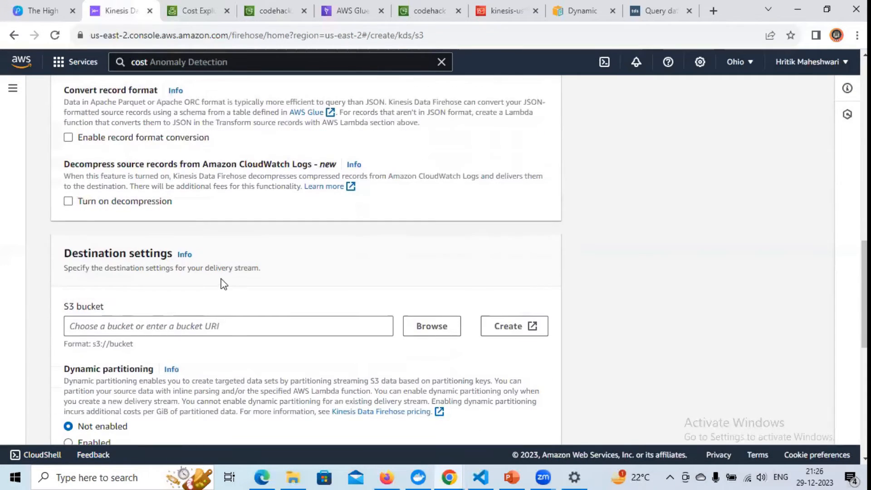
pyautogui.click(430, 326)
pyautogui.click(167, 150)
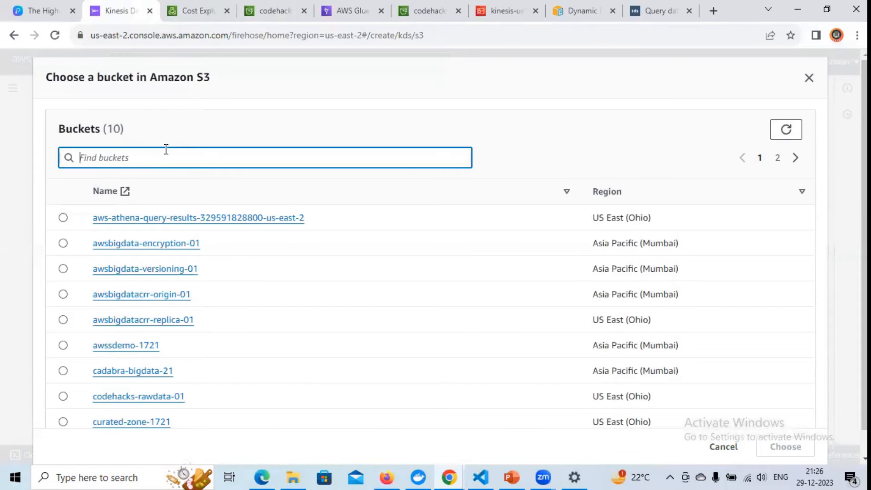
pyautogui.write('raw')
pyautogui.click(77, 307)
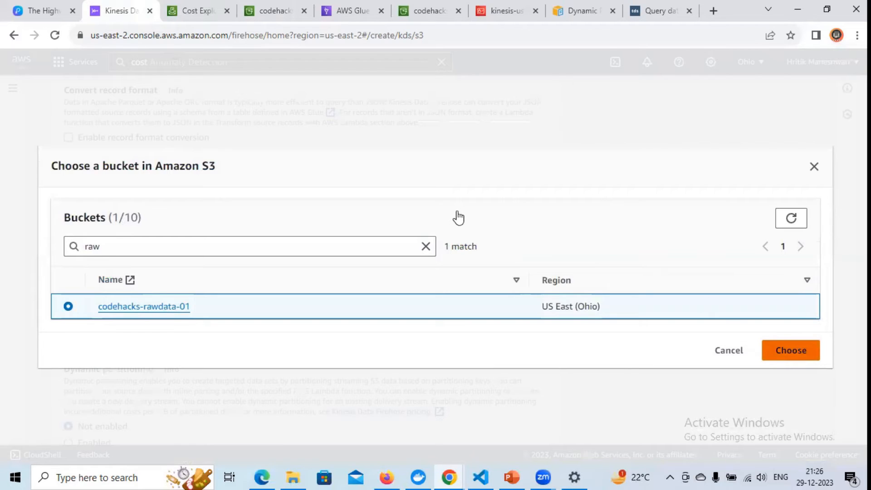
pyautogui.click(790, 351)
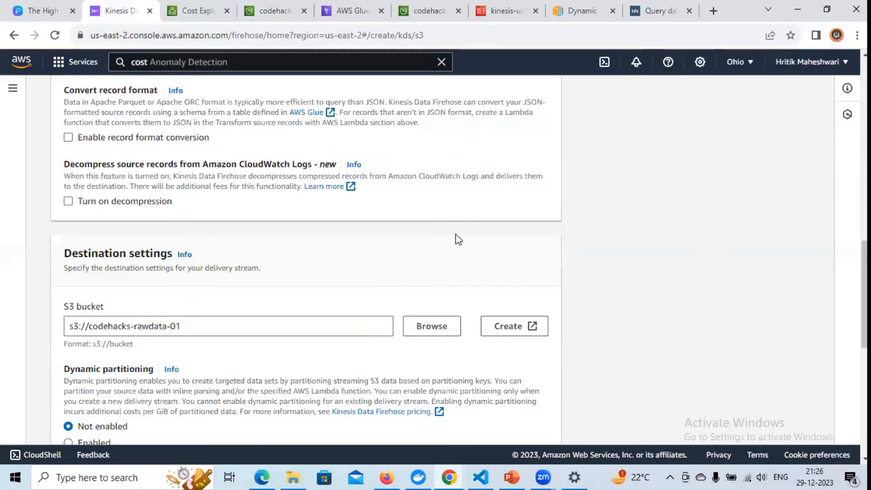
# Enable dynamic partitioning and inline parsing for JSON in the destination settings
pyautogui.scroll(-3, 456, 233)
pyautogui.moveTo(81, 245); pyautogui.dragTo(128, 250)
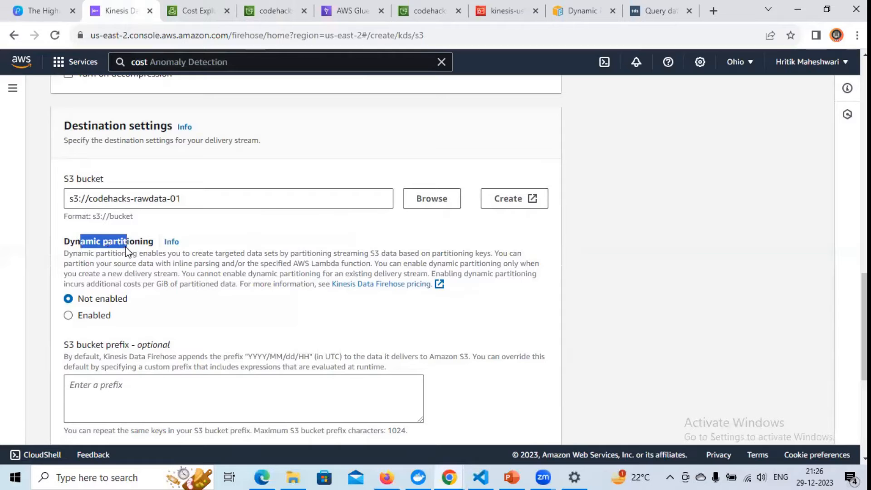
pyautogui.click(69, 316)
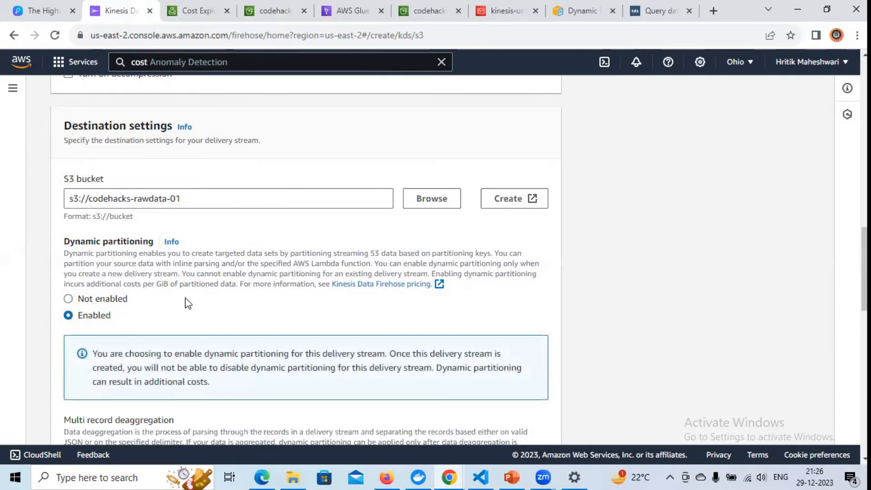
pyautogui.scroll(-4, 215, 281)
pyautogui.scroll(-2, 215, 278)
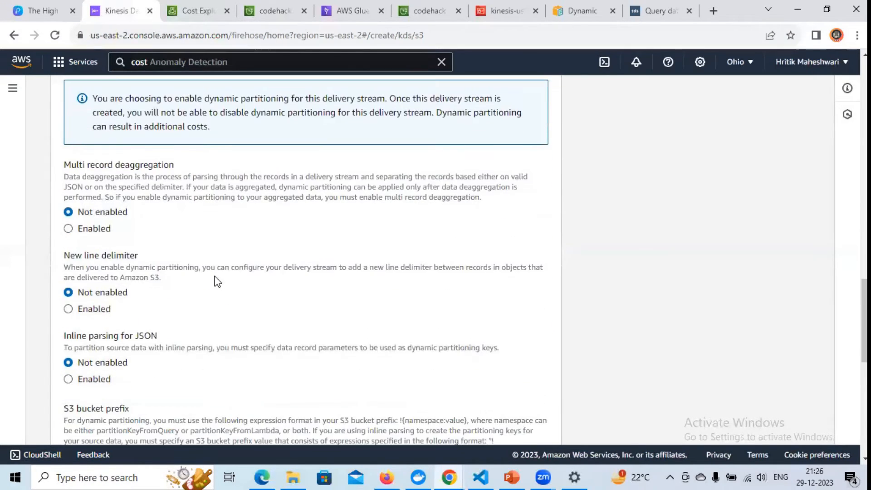
pyautogui.scroll(-3, 215, 281)
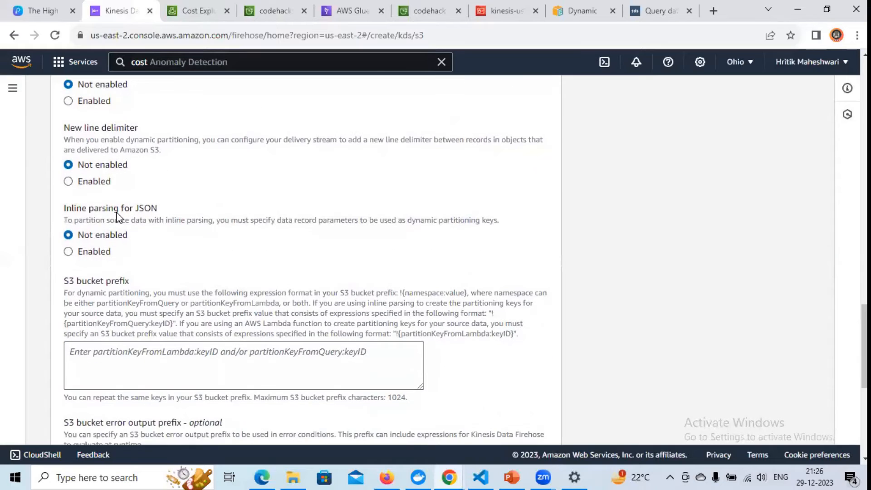
pyautogui.moveTo(64, 208); pyautogui.dragTo(157, 208)
pyautogui.click(89, 254)
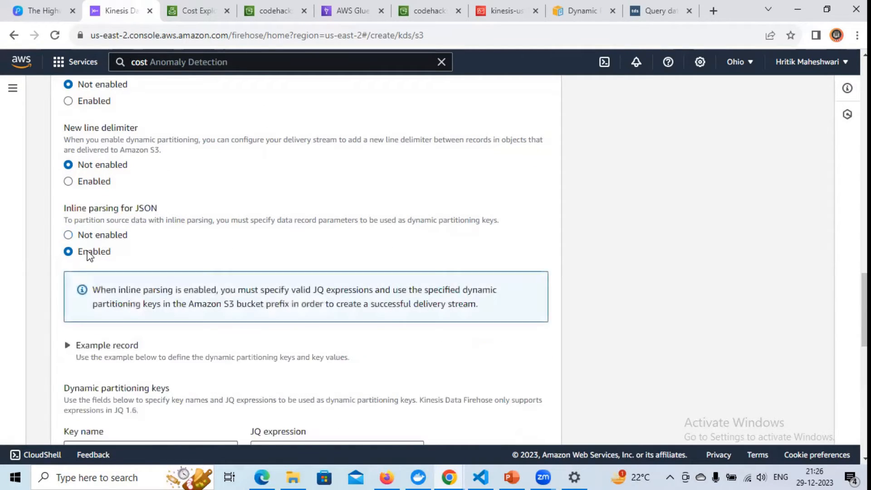
# Enter major as the key name of the first dynamic partitioning key
pyautogui.scroll(-1, 195, 256)
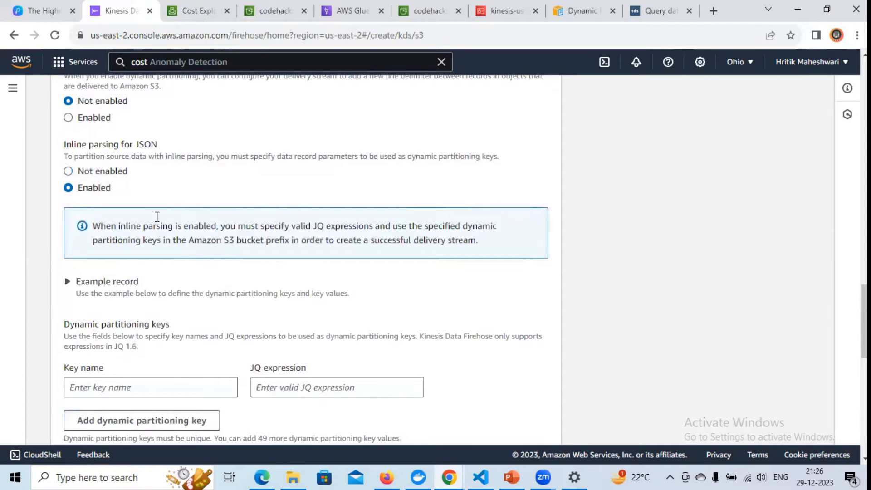
pyautogui.scroll(-1, 161, 213)
pyautogui.scroll(-1, 241, 218)
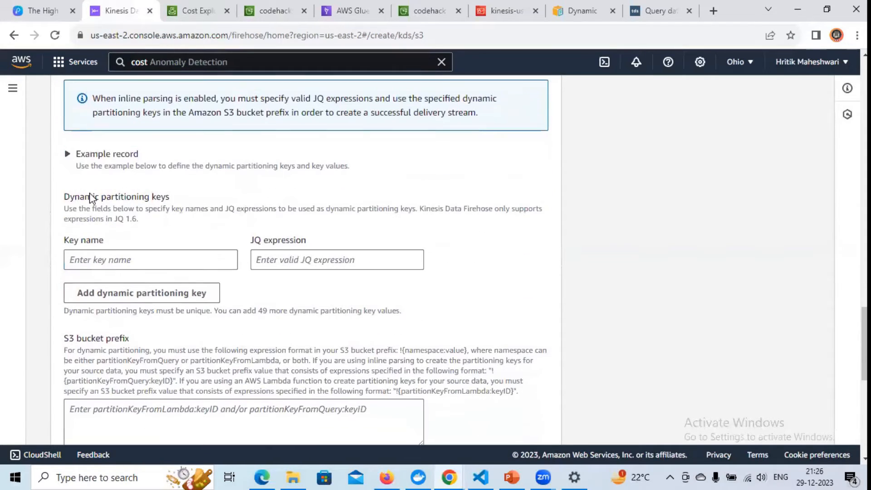
pyautogui.click(109, 254)
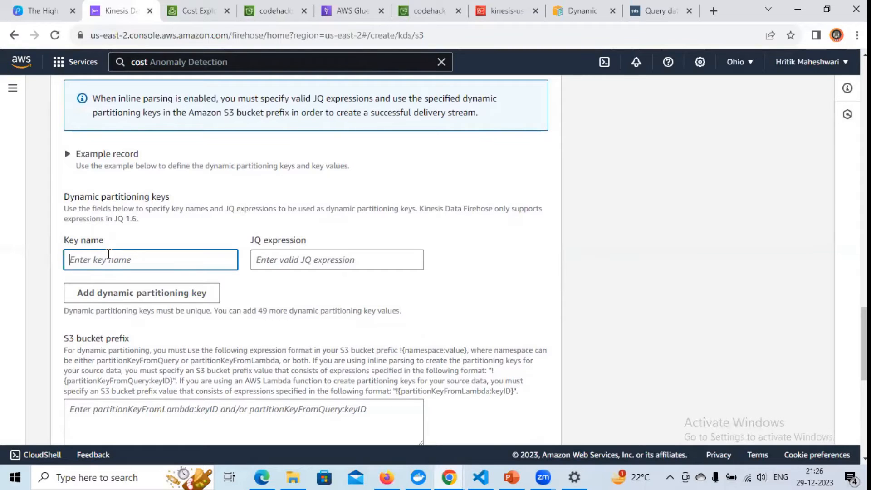
pyautogui.write('majot')
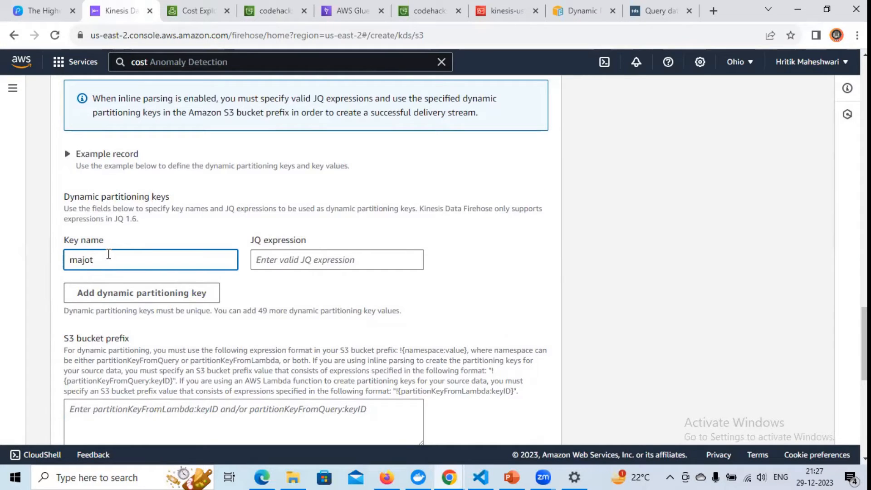
# Expand the example record and examine how its customer_id field maps to a partitioning key name and JQ expression
pyautogui.click(68, 154)
pyautogui.scroll(-1, 93, 167)
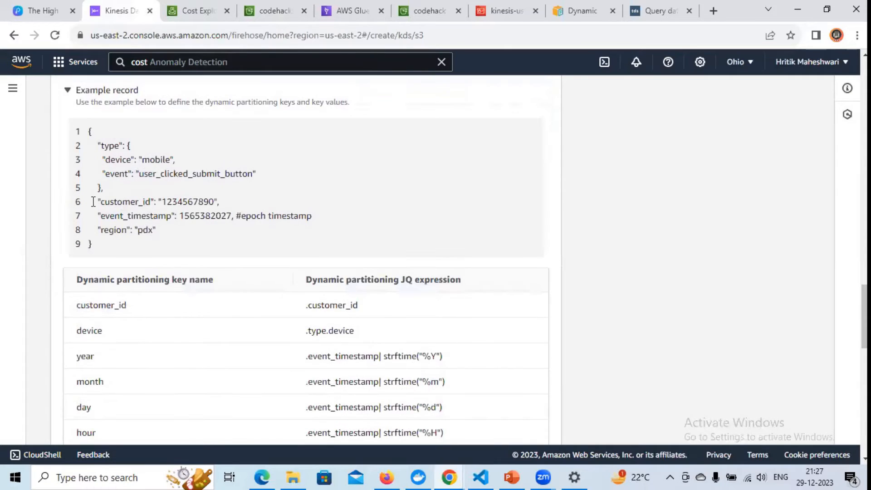
pyautogui.moveTo(86, 135); pyautogui.dragTo(147, 250)
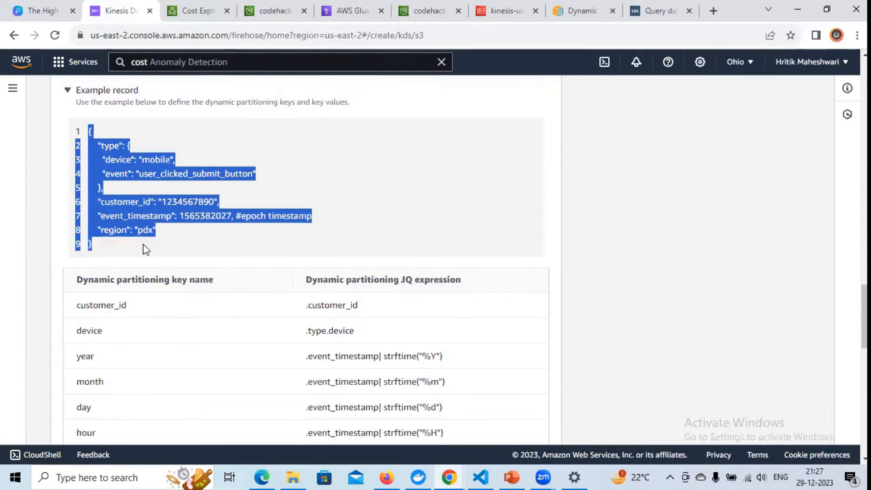
pyautogui.scroll(-1, 331, 208)
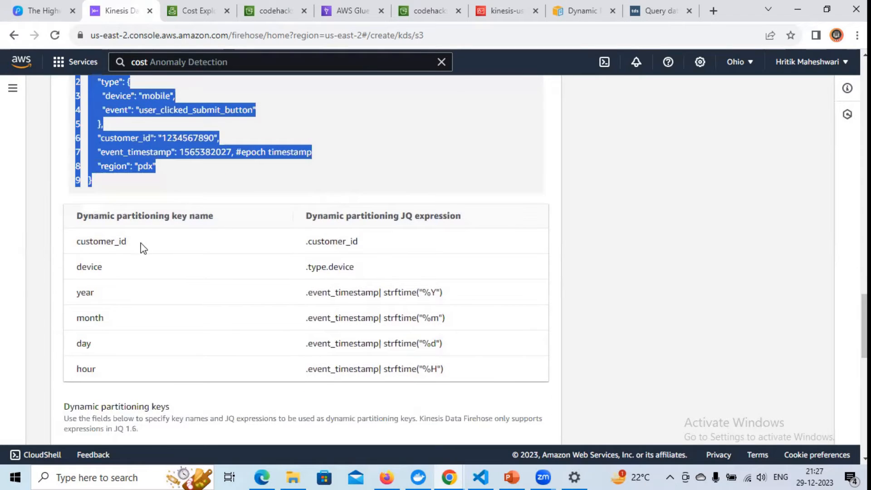
pyautogui.doubleClick(91, 242)
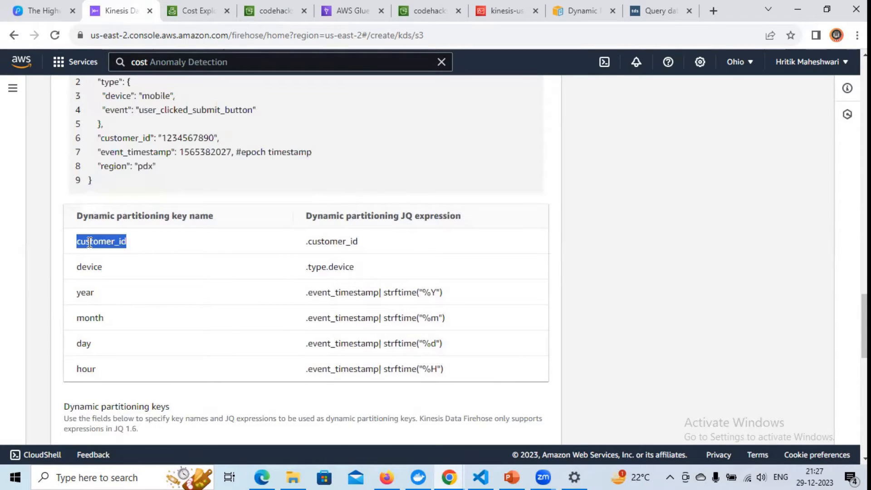
pyautogui.scroll(1, 89, 242)
pyautogui.doubleClick(117, 200)
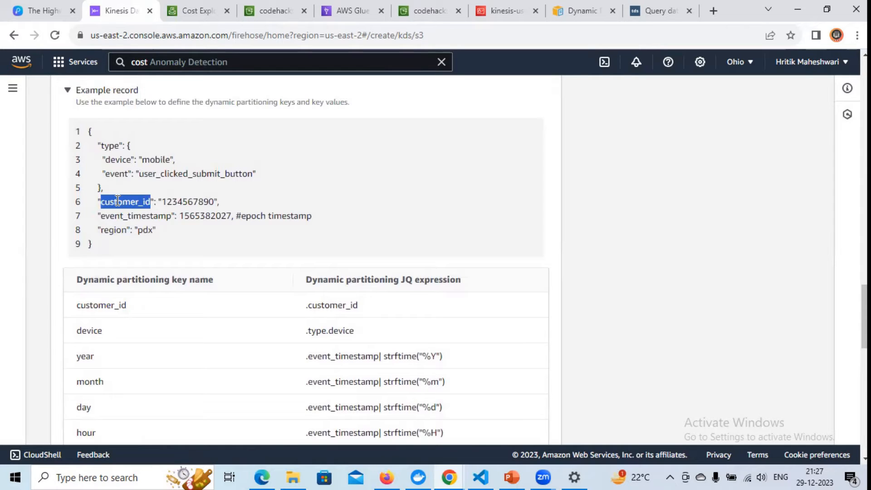
pyautogui.tripleClick(363, 303)
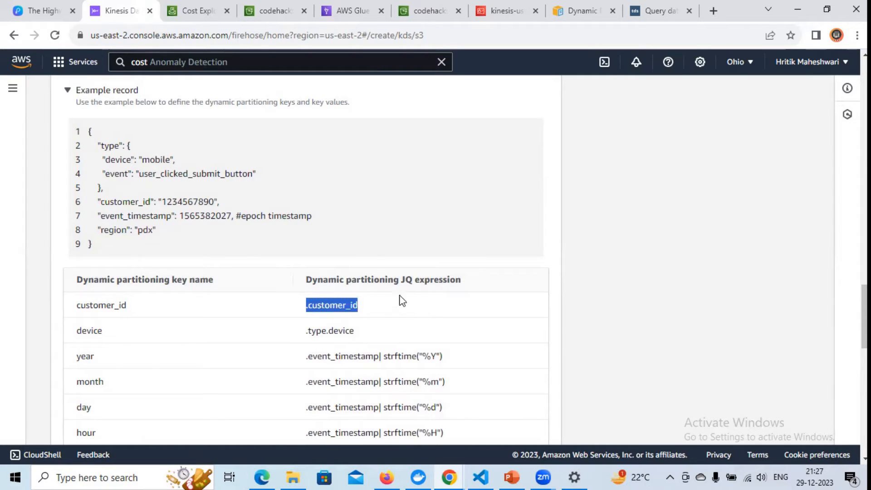
pyautogui.moveTo(93, 202); pyautogui.dragTo(222, 203)
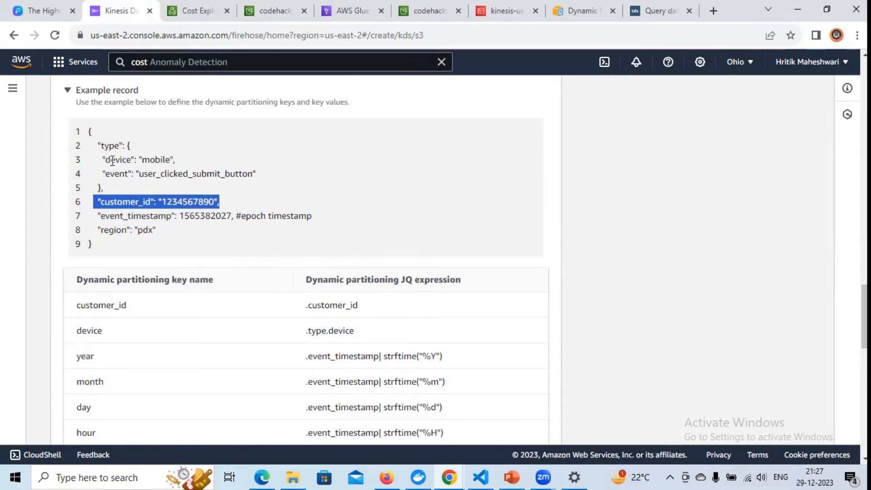
# Examine how the nested device field under type is referenced in the example's key name and JQ expression table
pyautogui.moveTo(101, 146); pyautogui.dragTo(129, 188)
pyautogui.click(127, 184)
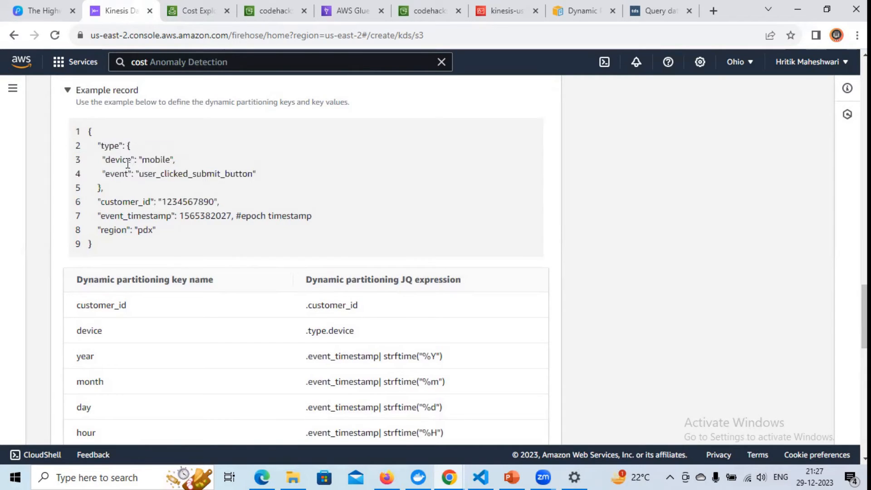
pyautogui.doubleClick(113, 147)
pyautogui.doubleClick(127, 162)
pyautogui.doubleClick(95, 329)
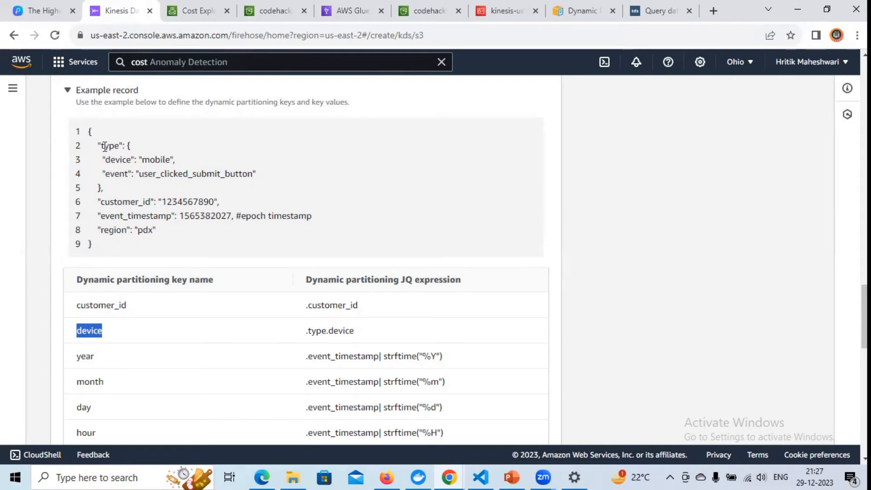
pyautogui.moveTo(101, 146); pyautogui.dragTo(111, 145)
pyautogui.doubleClick(117, 173)
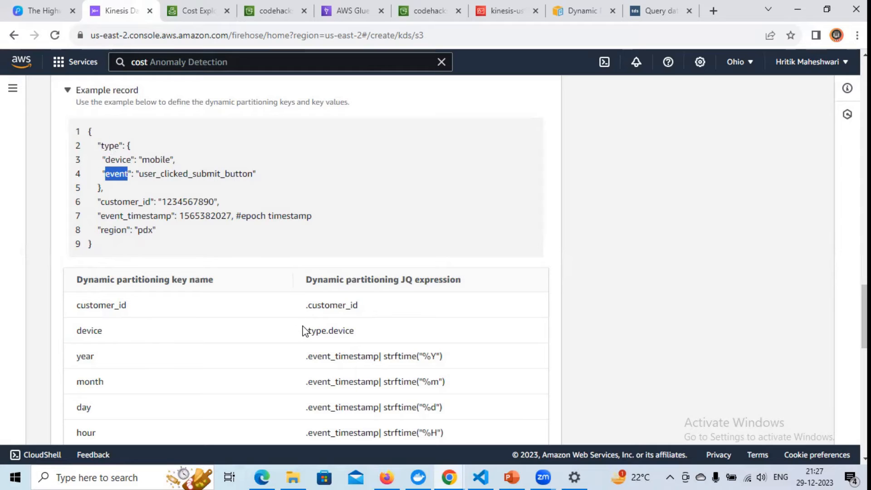
pyautogui.moveTo(305, 331); pyautogui.dragTo(362, 331)
# Enter .major as the JQ expression for the major dynamic partitioning key
pyautogui.scroll(-5, 365, 314)
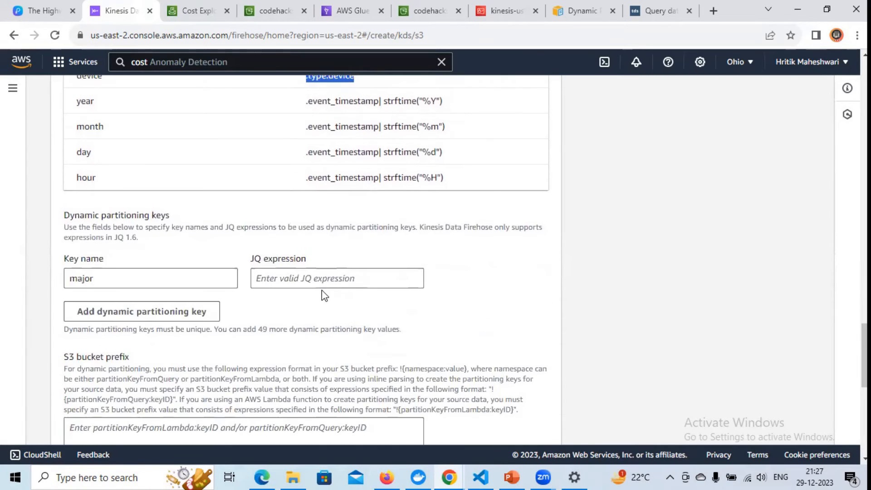
pyautogui.click(317, 279)
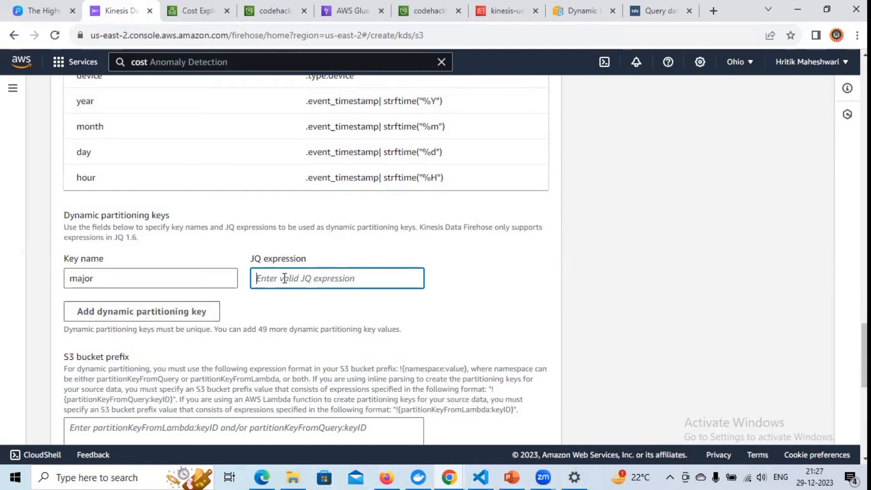
pyautogui.write('.major')
# Switch to PowerPoint and copy the full student_info/ prefix expression from the "Expression to be used" slide
pyautogui.scroll(-3, 285, 278)
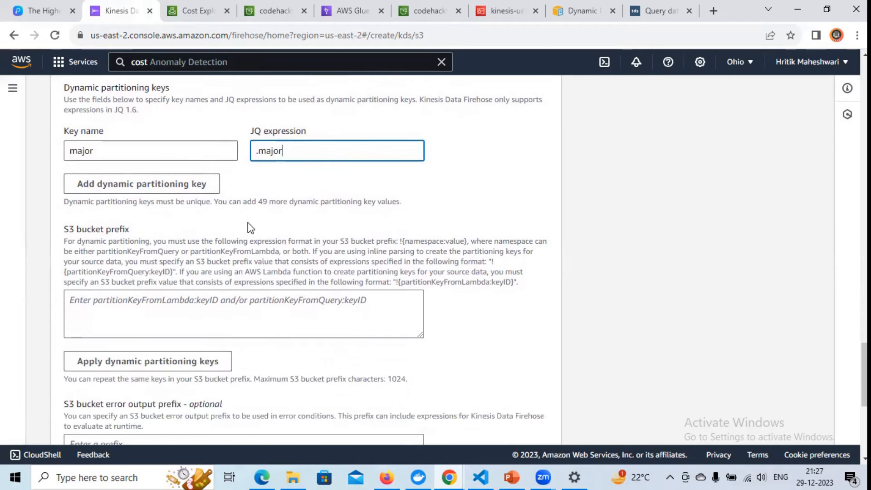
pyautogui.click(253, 238)
pyautogui.scroll(-2, 173, 271)
pyautogui.click(174, 249)
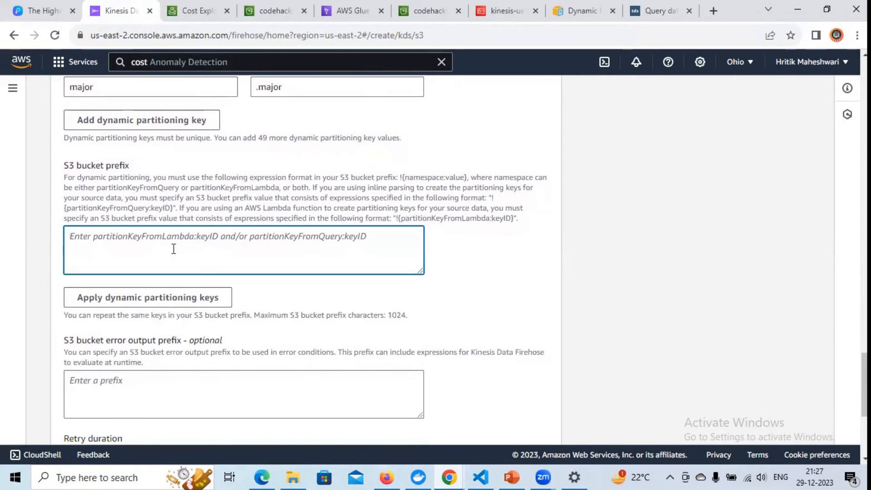
pyautogui.hotkey('alt', 'Tab')
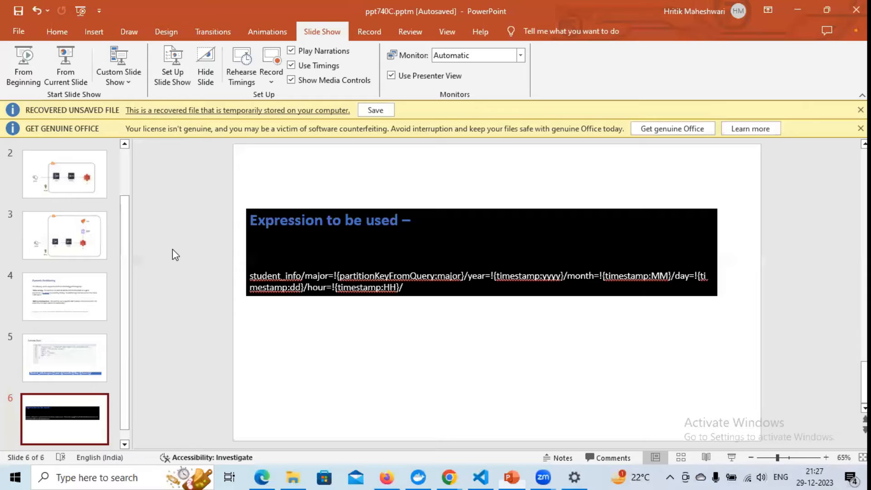
pyautogui.click(253, 275)
pyautogui.moveTo(253, 276); pyautogui.dragTo(401, 287)
pyautogui.hotkey('ctrl', 'c')
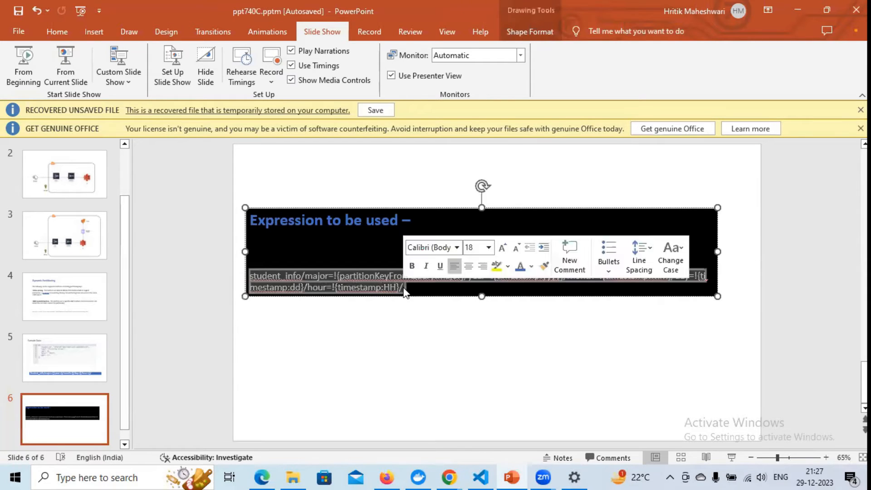
# Back in the browser, set the S3 bucket prefix to student_info/major=!{partitionKeyFromQuery:major}/year=!{timestamp:yyyy}/month=!{timestamp:MM}/day=!{timestamp:dd}/hour=!{timestamp:HH}/ without a trailing line break
pyautogui.hotkey('alt', 'Tab')
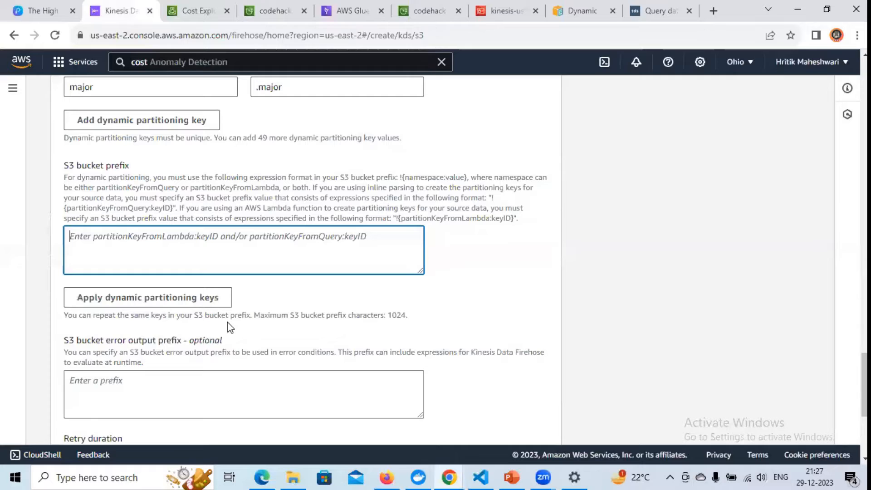
pyautogui.hotkey('ctrl', 'v')
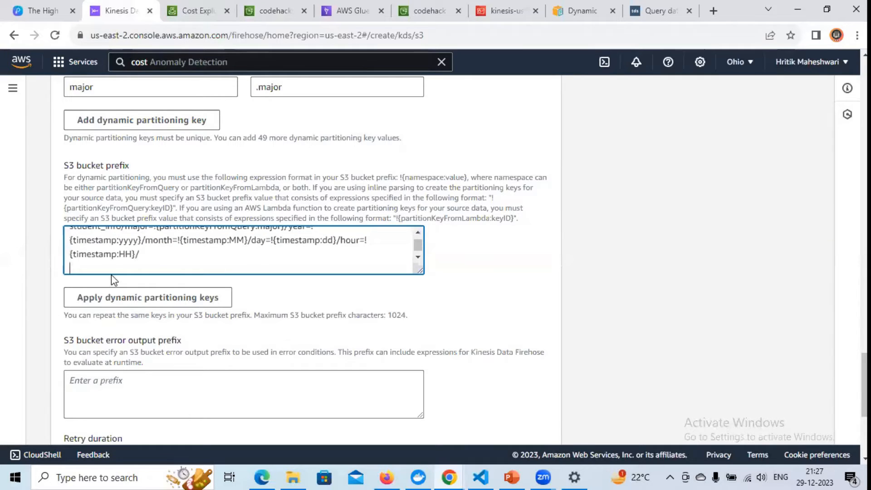
pyautogui.press('BackSpace')
# Set the S3 bucket error output prefix to error/
pyautogui.scroll(-3, 241, 251)
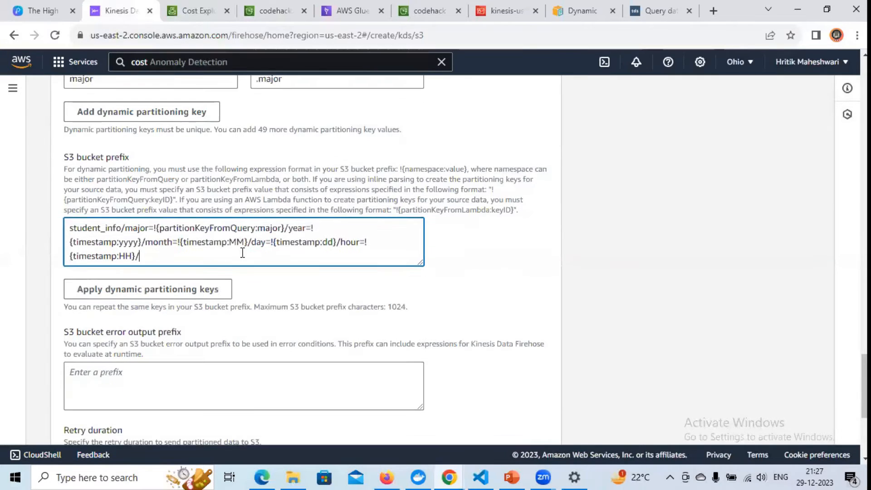
pyautogui.click(173, 245)
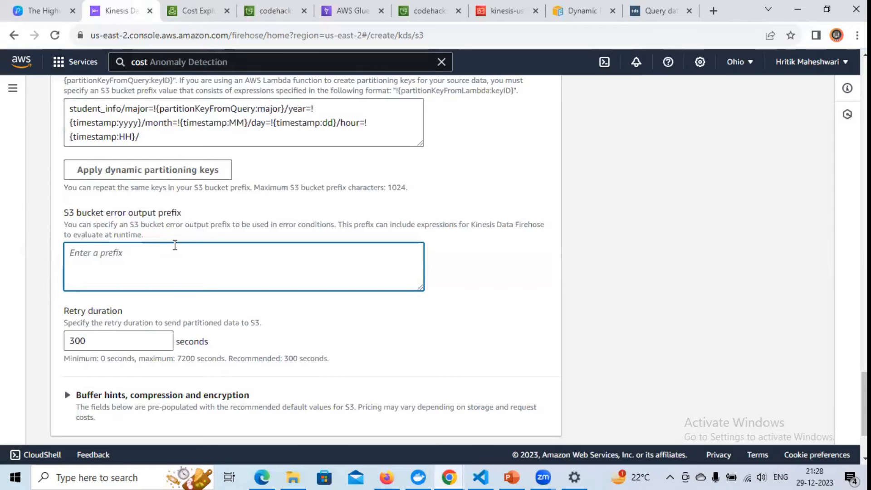
pyautogui.write('error/')
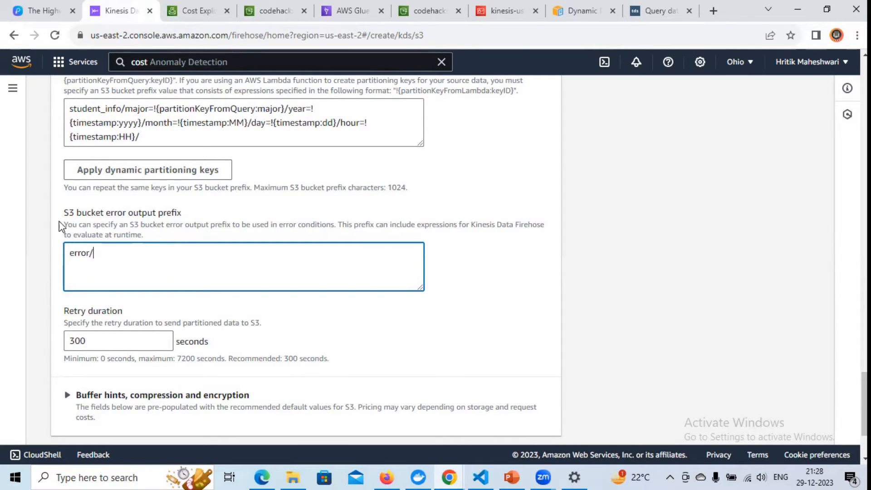
pyautogui.moveTo(64, 214); pyautogui.dragTo(244, 224)
pyautogui.scroll(-1, 245, 223)
pyautogui.click(261, 231)
pyautogui.scroll(-1, 262, 233)
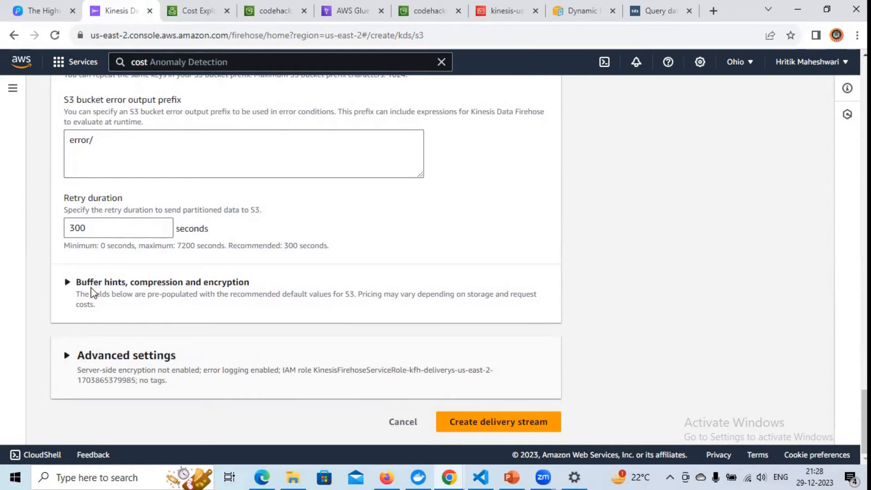
# Expand the buffer hints, compression and encryption settings, and set the buffer size to 64 MiB and the buffer interval to 60 seconds
pyautogui.click(68, 282)
pyautogui.scroll(-3, 73, 287)
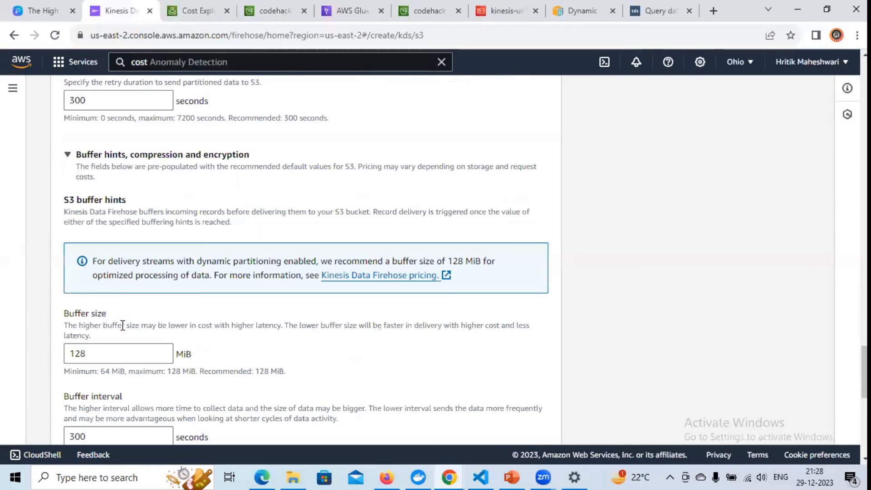
pyautogui.scroll(-1, 90, 344)
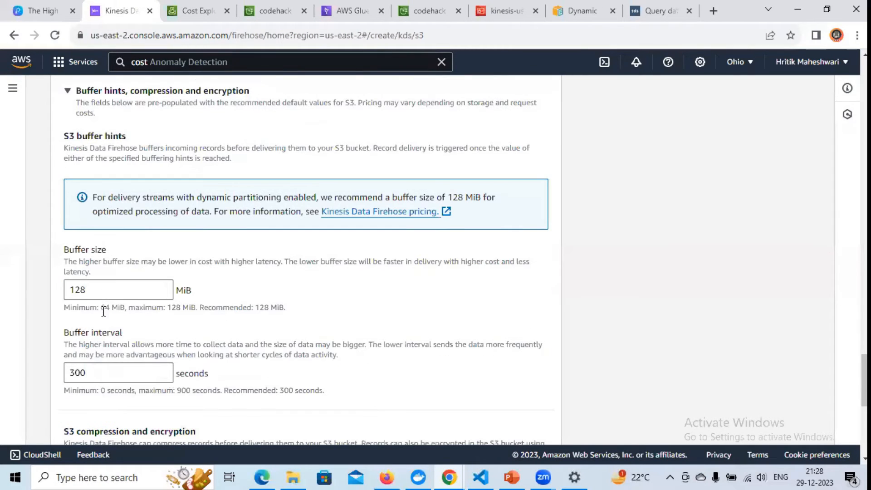
pyautogui.moveTo(93, 289); pyautogui.dragTo(66, 287)
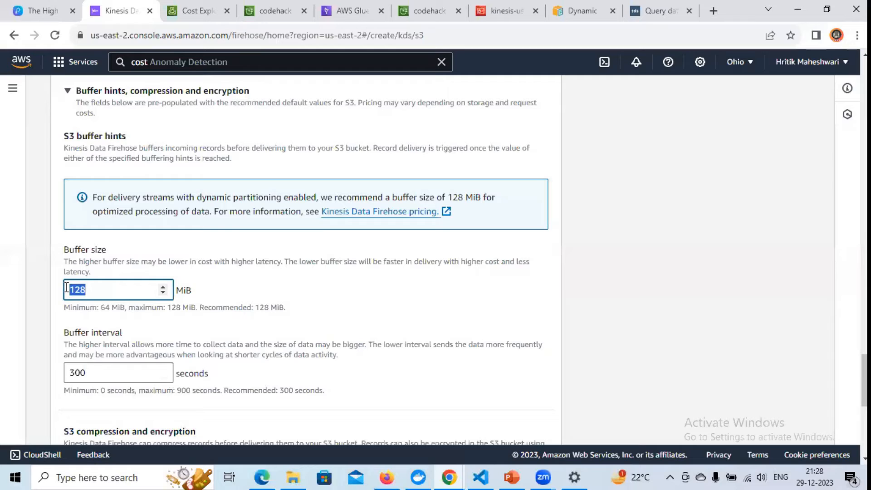
pyautogui.write('74')
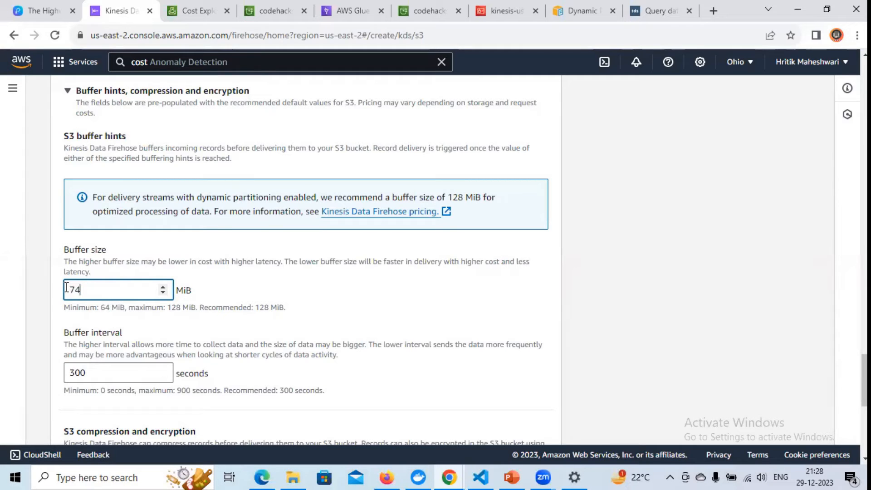
pyautogui.press('BackSpace')
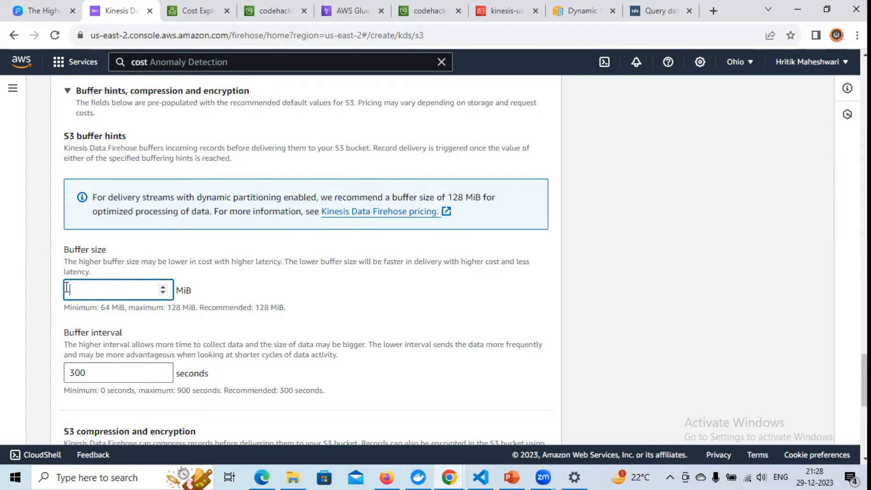
pyautogui.write('4')
pyautogui.moveTo(92, 372); pyautogui.dragTo(63, 371)
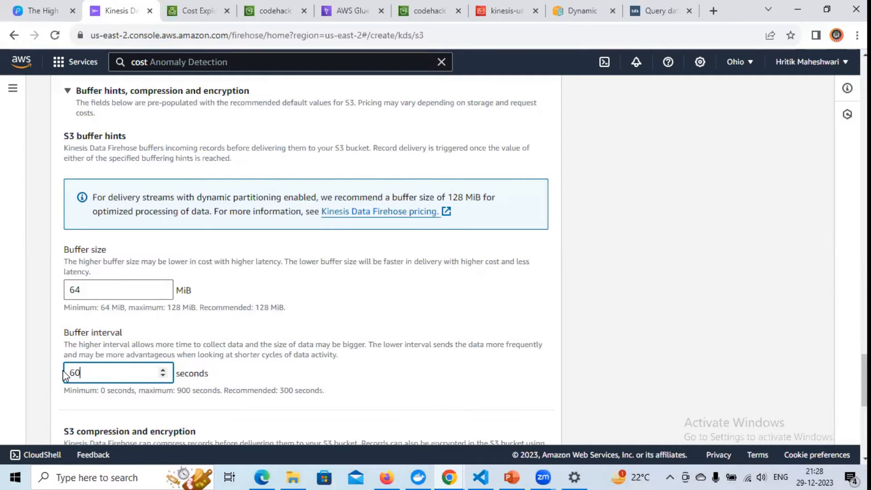
pyautogui.write('60')
# Create the delivery stream with record compression not enabled and the encryption setting of the S3 bucket
pyautogui.scroll(-2, 156, 365)
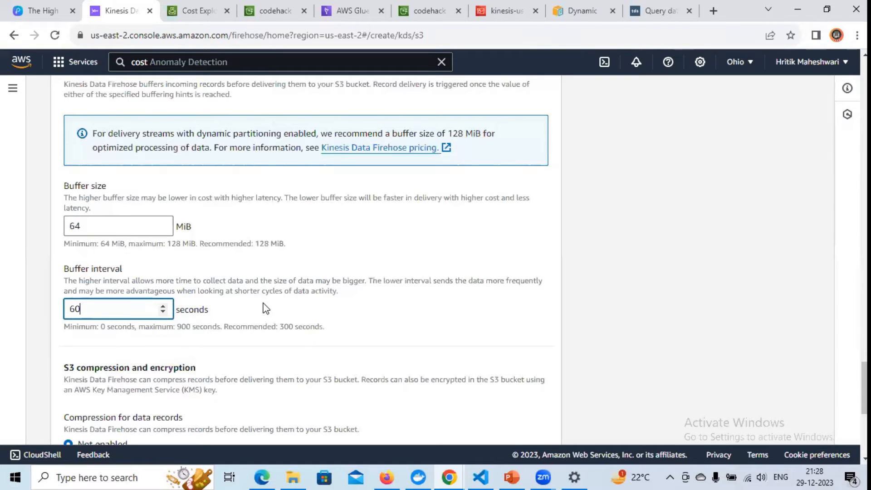
pyautogui.scroll(-3, 263, 306)
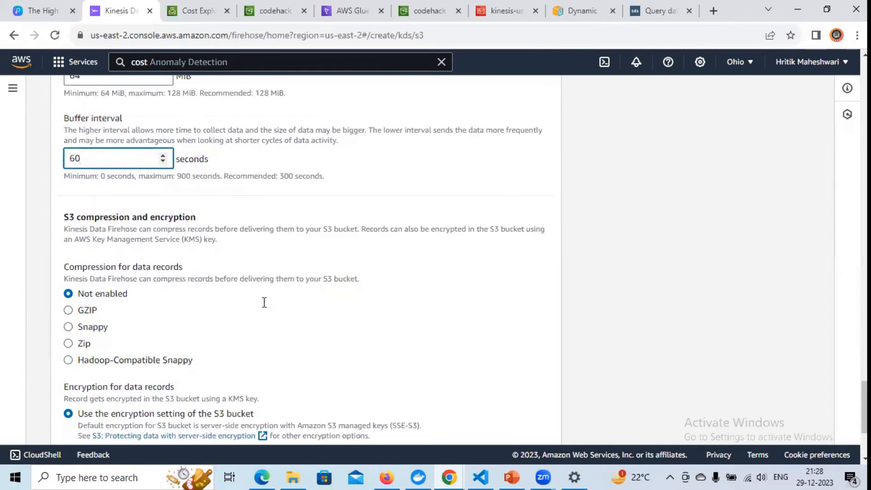
pyautogui.scroll(-3, 264, 304)
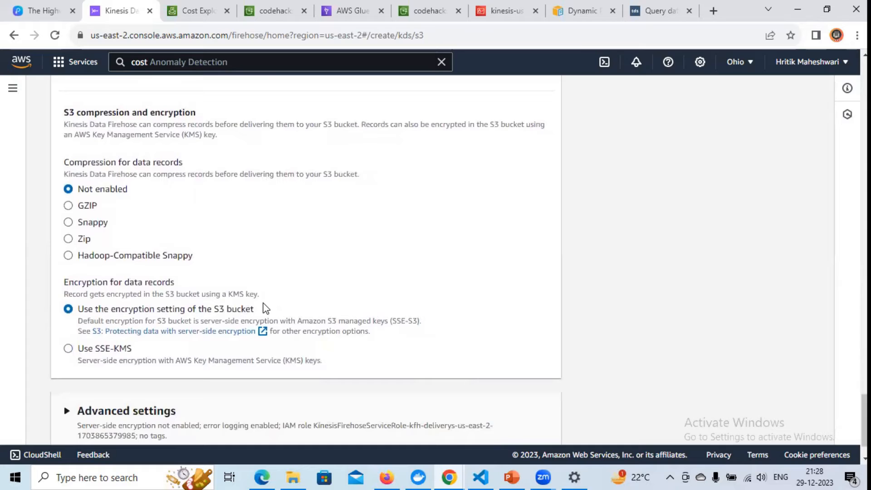
pyautogui.scroll(-2, 266, 308)
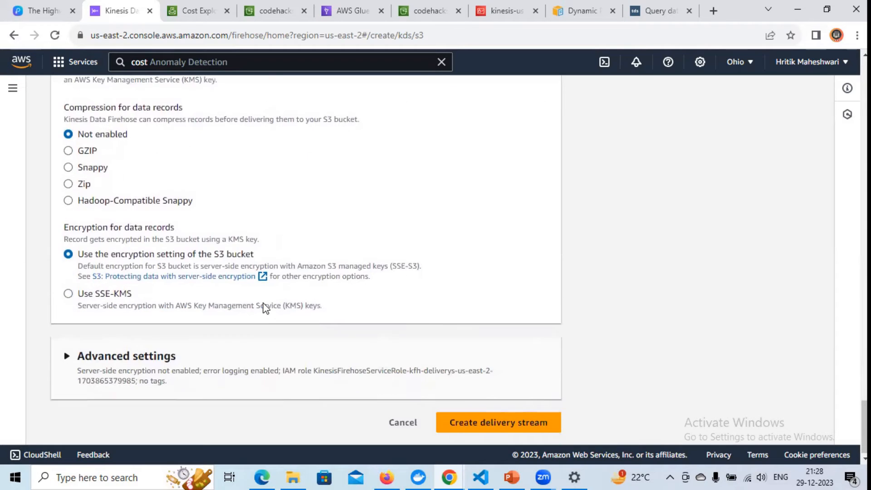
pyautogui.click(68, 294)
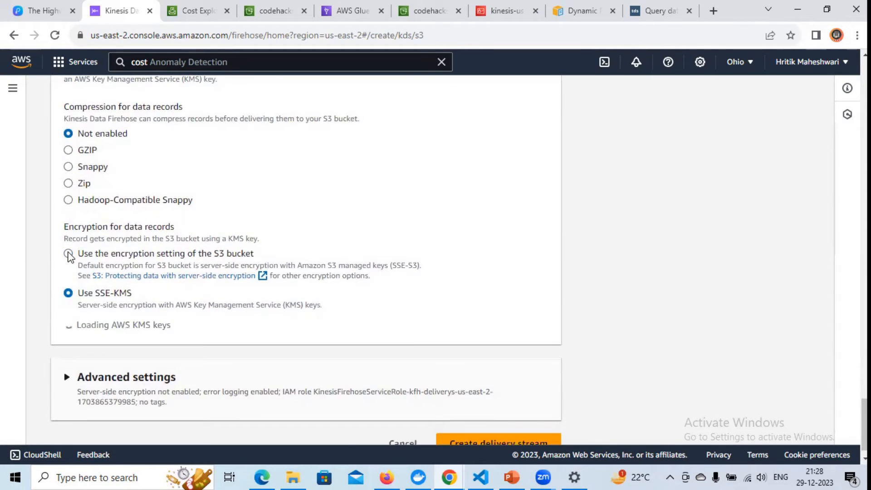
pyautogui.click(69, 254)
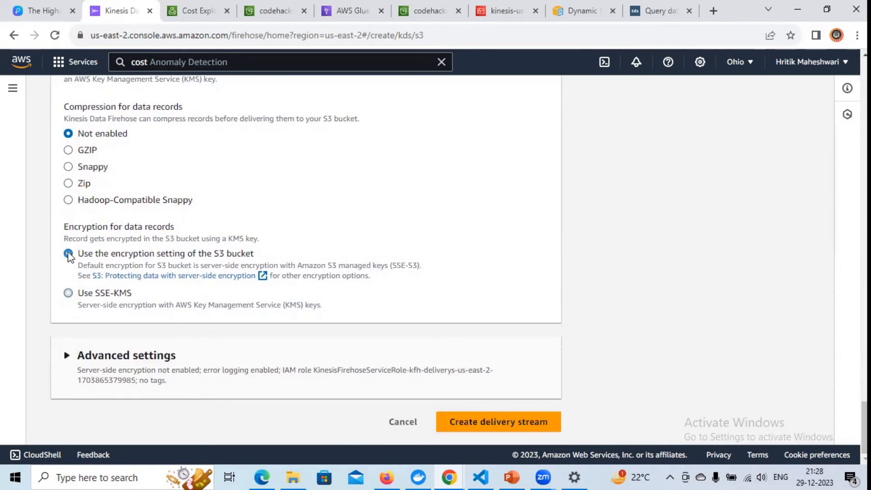
pyautogui.click(520, 431)
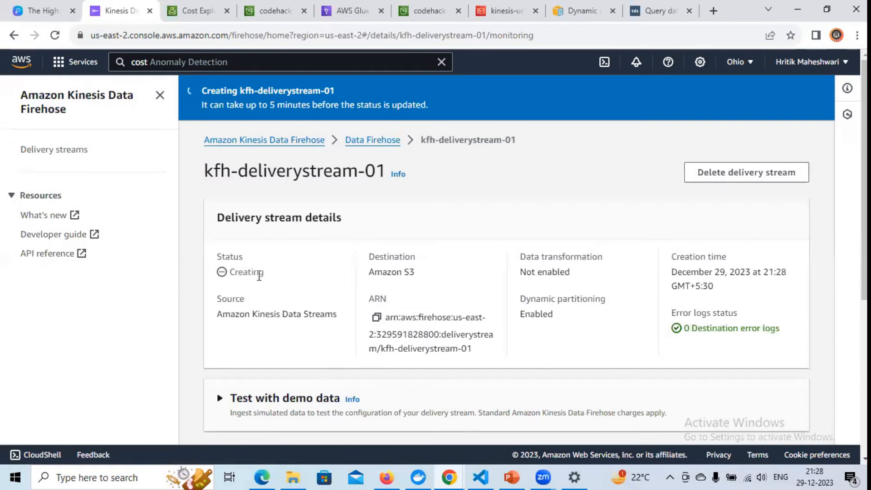
pyautogui.doubleClick(249, 272)
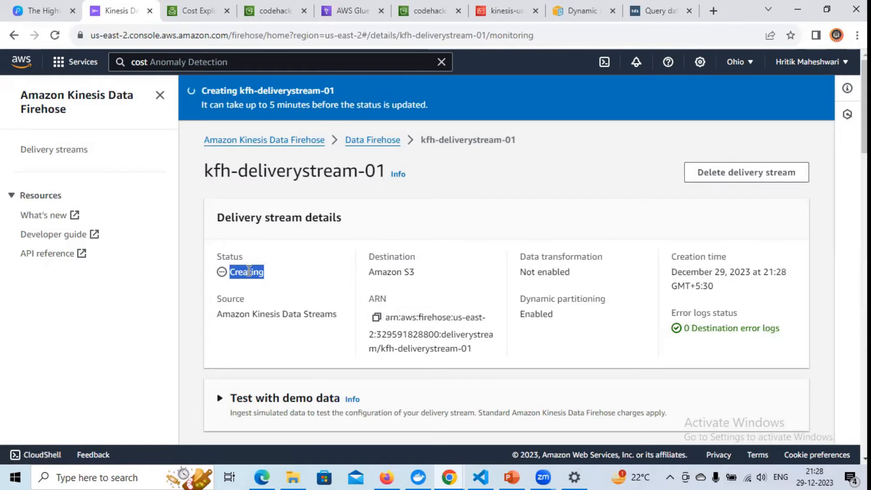
# Permanently delete the 2023/ folder from the codehacks-rawdata-01 S3 bucket, confirming with permanently delete, and return to the bucket's object list
pyautogui.click(259, 9)
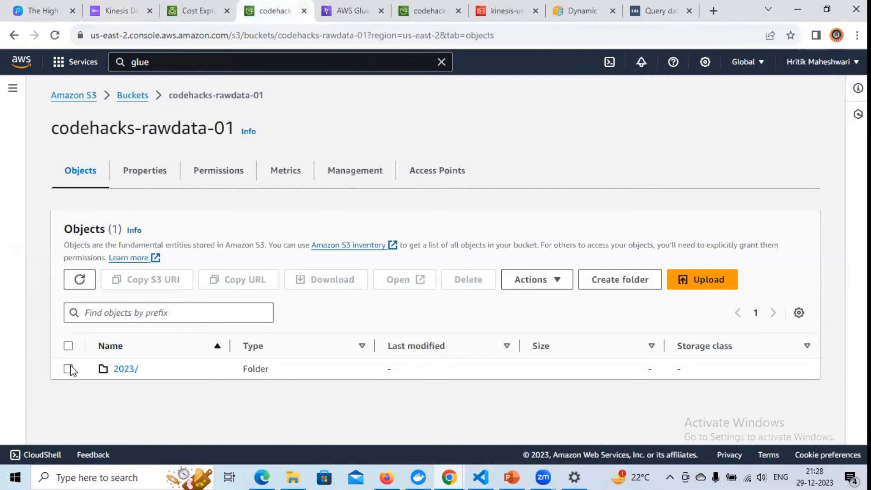
pyautogui.click(69, 369)
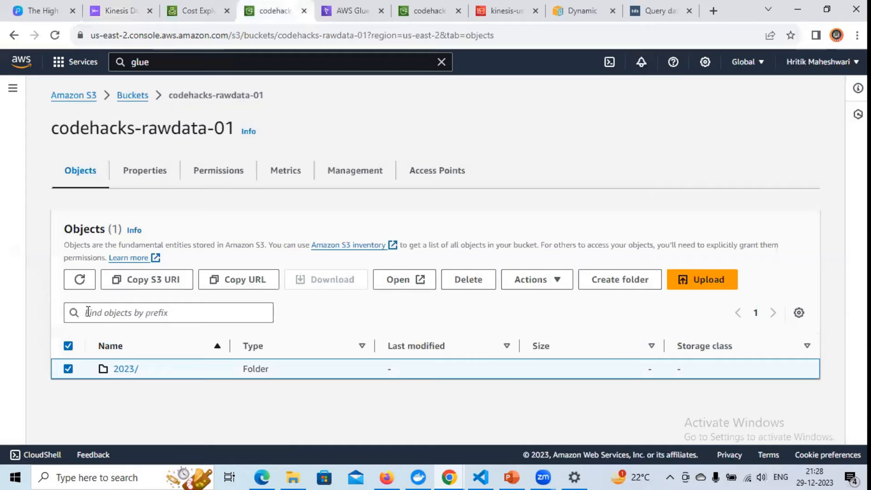
pyautogui.click(469, 280)
pyautogui.scroll(-2, 368, 281)
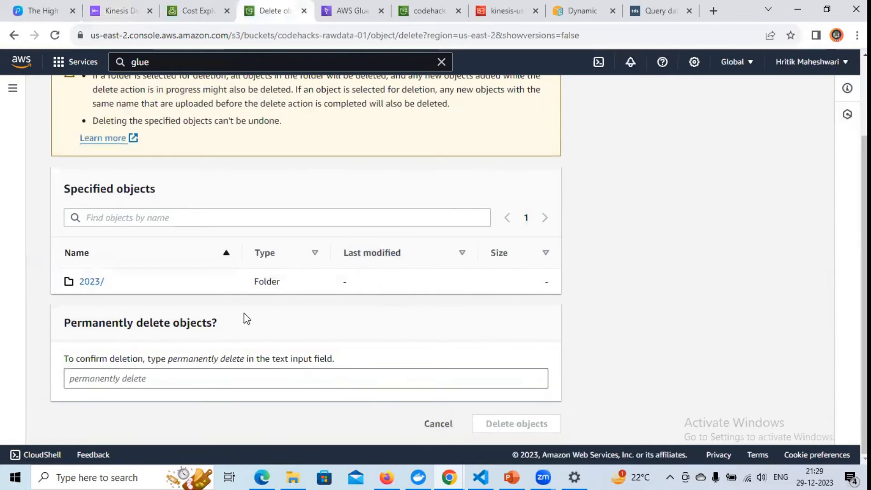
pyautogui.moveTo(184, 363); pyautogui.dragTo(252, 366)
pyautogui.hotkey('ctrl', 'c')
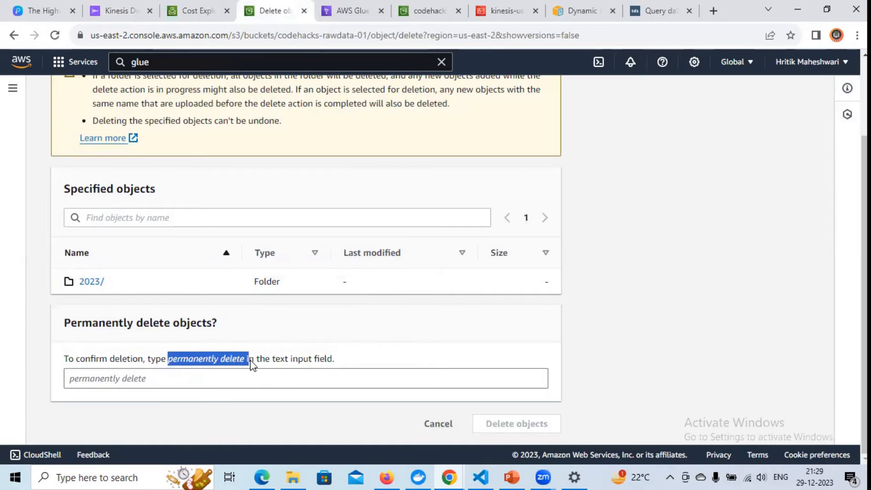
pyautogui.hotkey('ctrl', 'd')
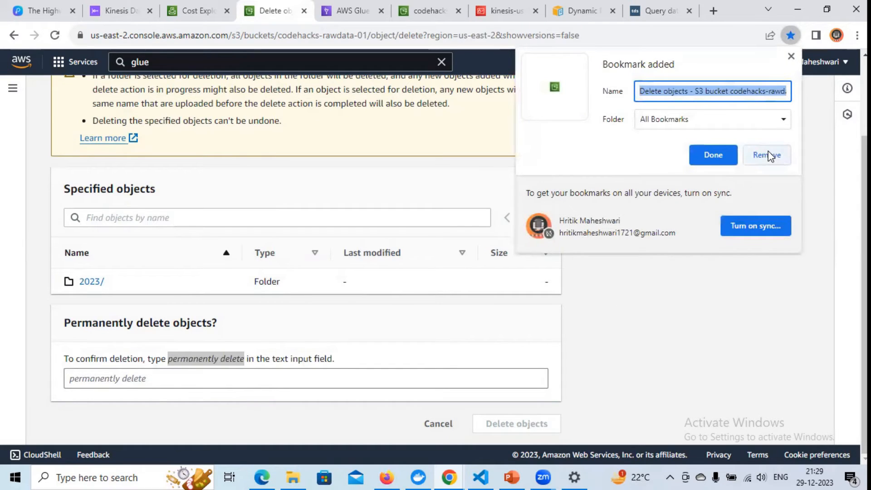
pyautogui.click(791, 56)
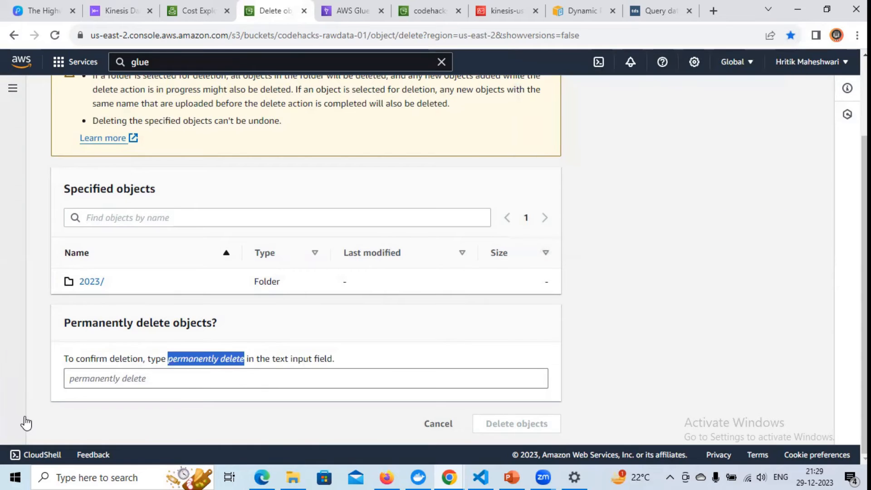
pyautogui.click(166, 379)
pyautogui.hotkey('ctrl', 'v')
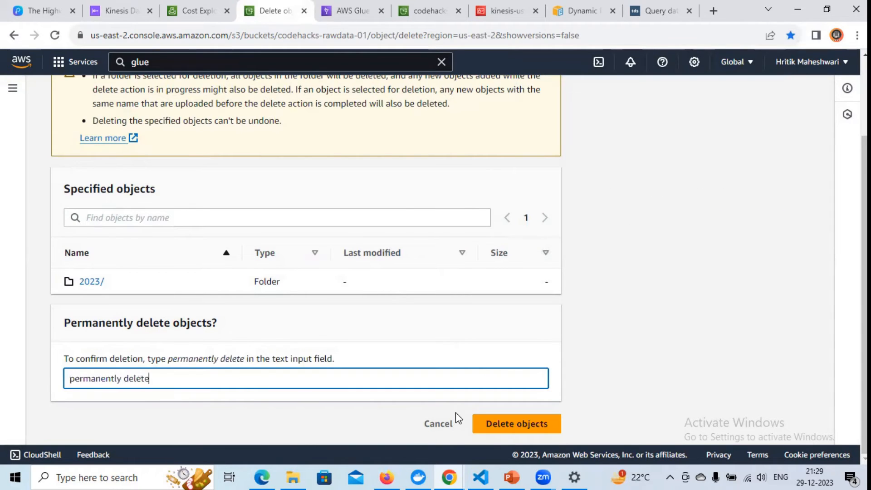
pyautogui.click(499, 423)
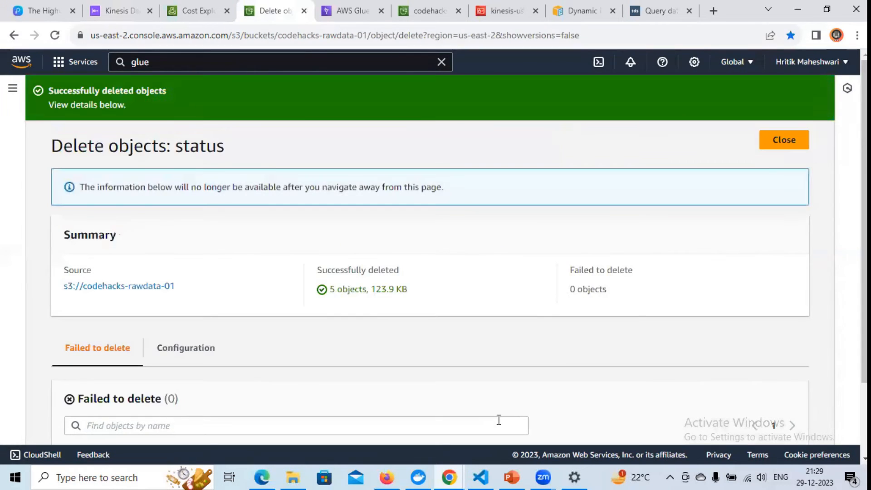
pyautogui.click(777, 141)
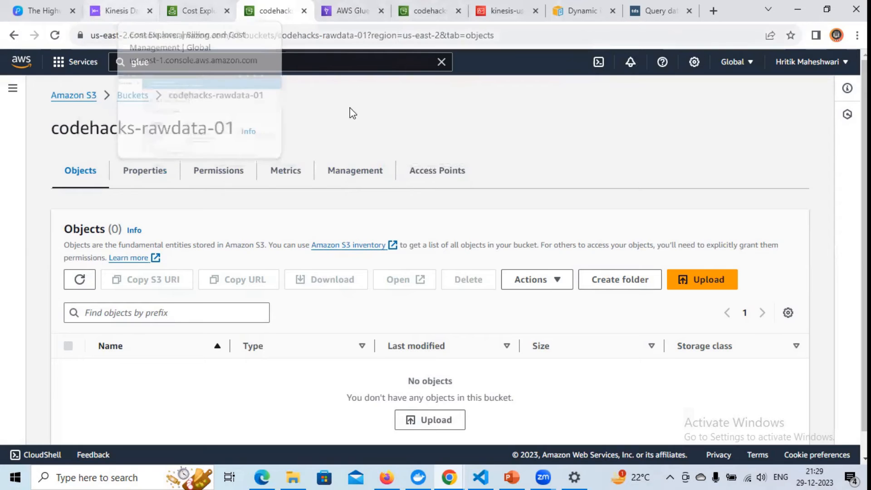
# Review the access keys in the security credentials of the IAM user kinesis-user-codehacks and reload the page
pyautogui.click(489, 10)
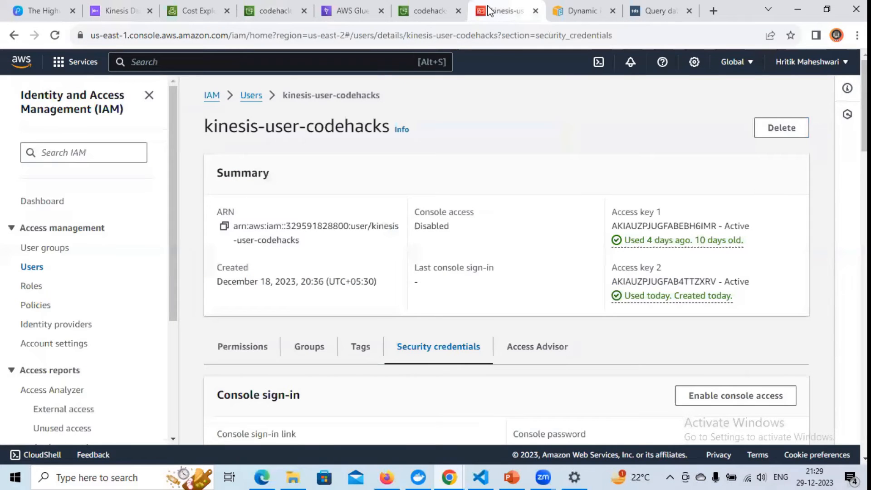
pyautogui.moveTo(206, 119); pyautogui.dragTo(248, 123)
pyautogui.scroll(-4, 375, 213)
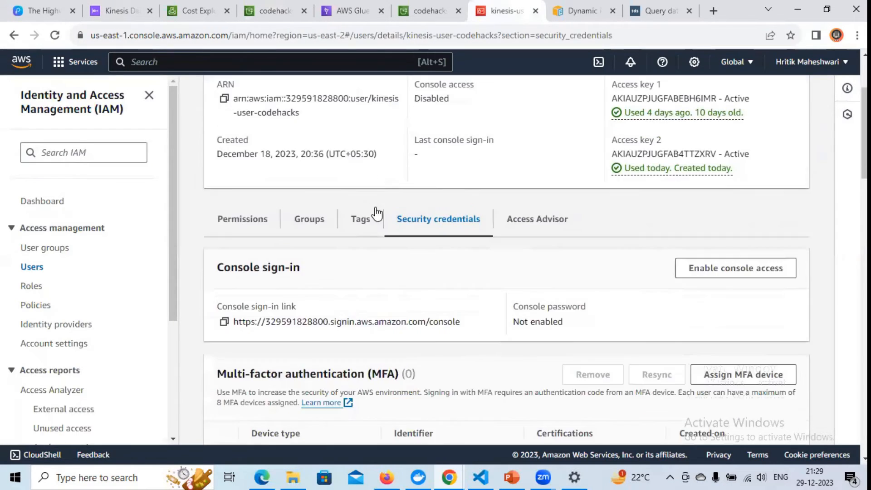
pyautogui.scroll(-5, 222, 234)
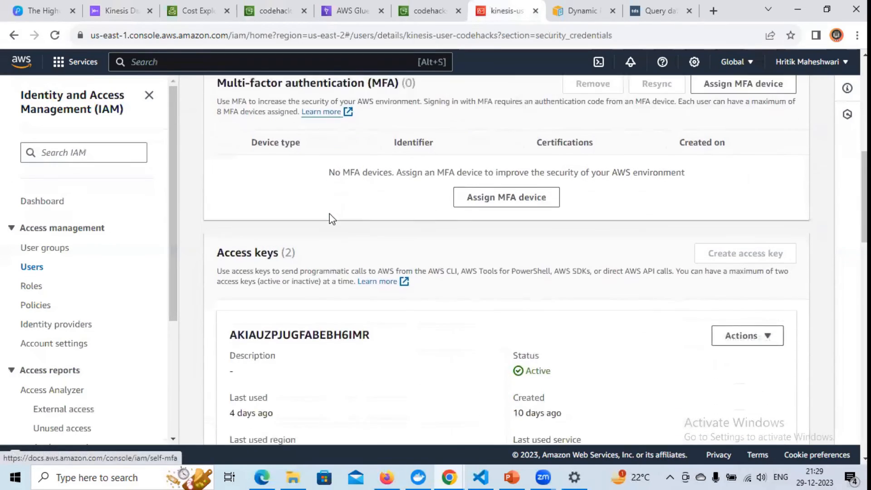
pyautogui.scroll(-3, 454, 229)
pyautogui.scroll(3, 566, 241)
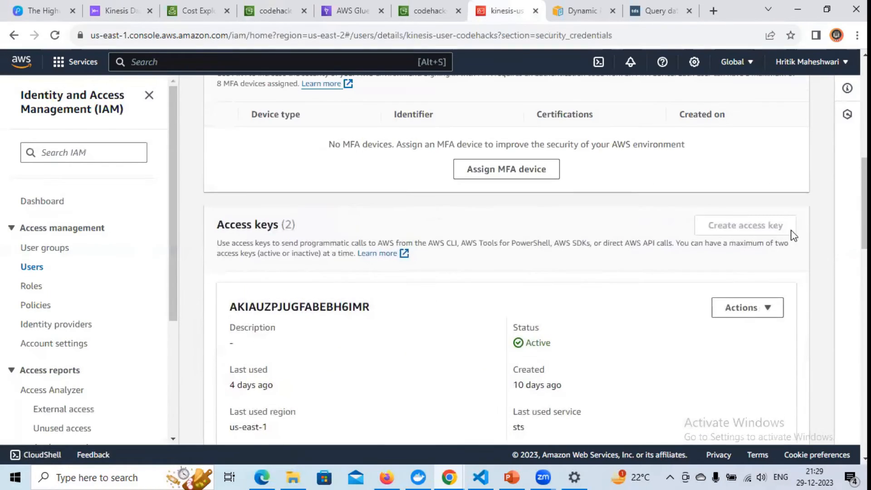
pyautogui.scroll(-3, 519, 233)
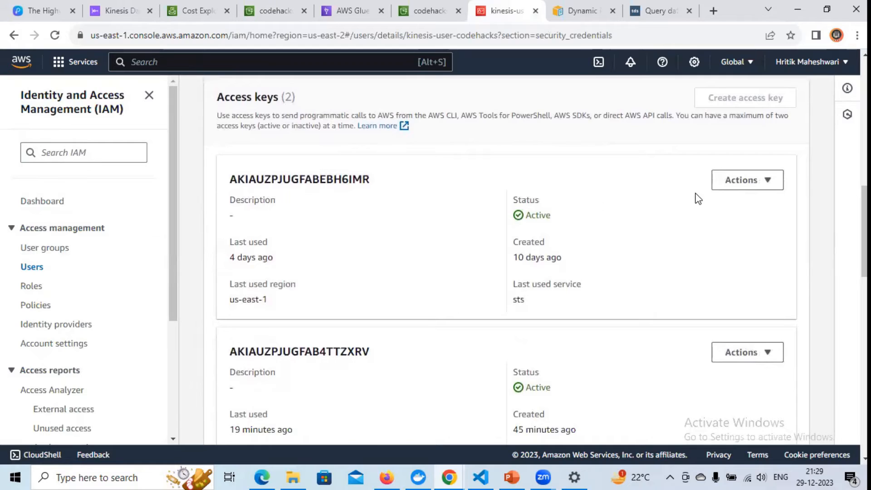
pyautogui.scroll(2, 576, 167)
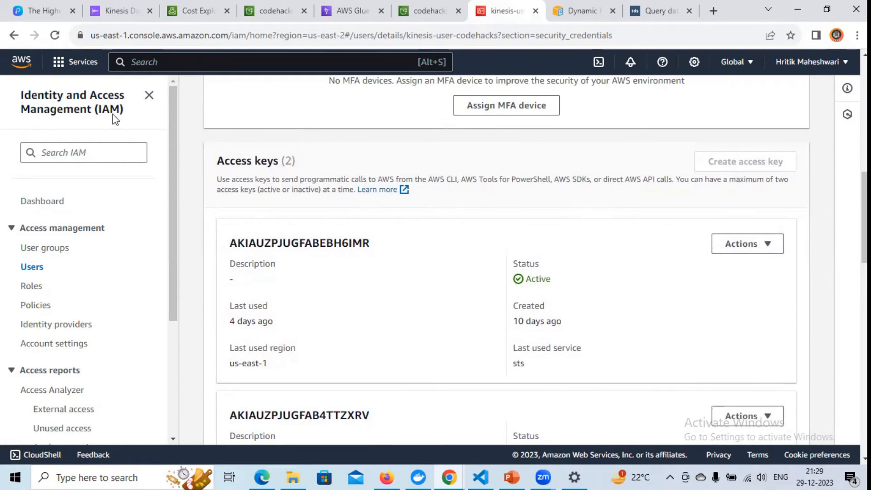
pyautogui.click(54, 35)
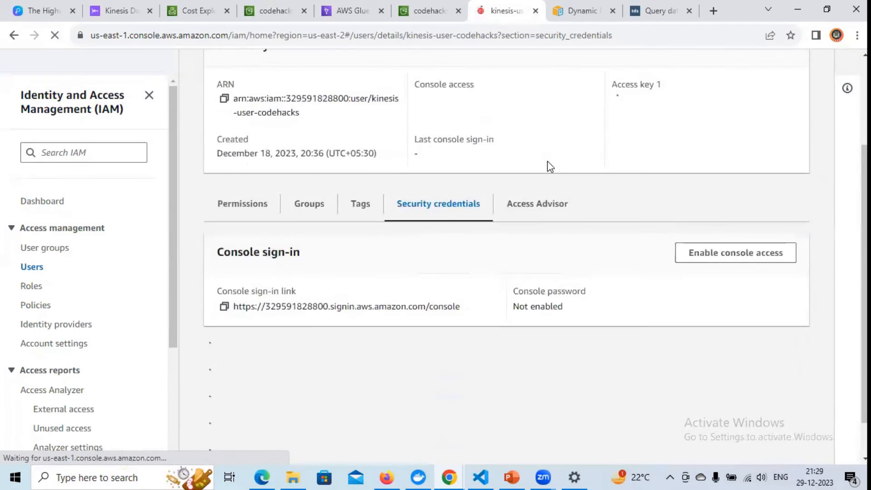
# Start deleting the user's older access key, the one last used 4 days ago, and deactivate it
pyautogui.scroll(-6, 568, 185)
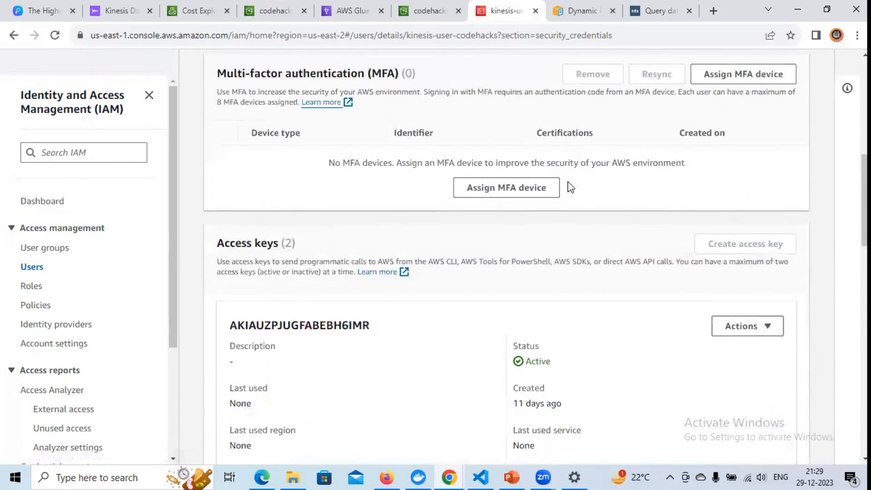
pyautogui.scroll(-3, 570, 188)
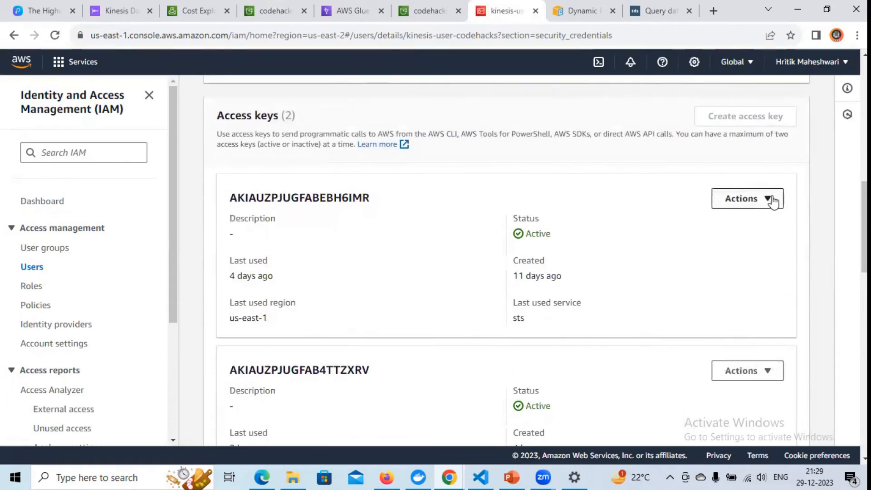
pyautogui.click(773, 201)
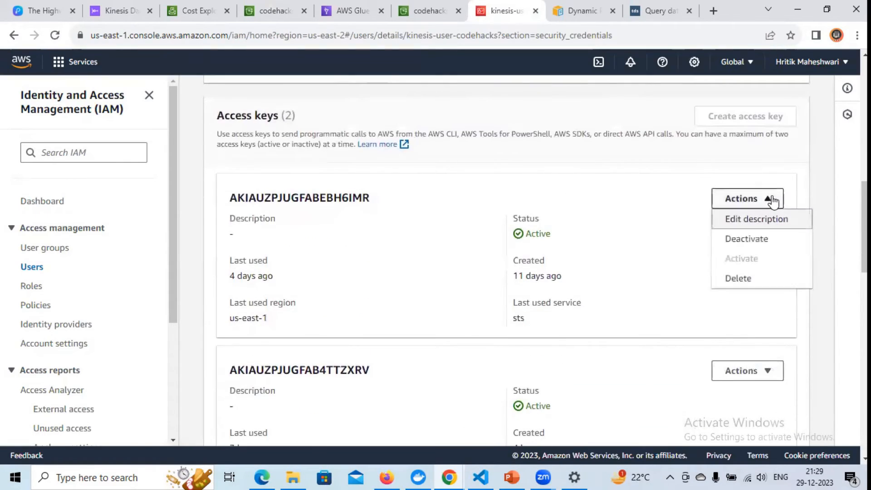
pyautogui.click(746, 280)
pyautogui.click(316, 335)
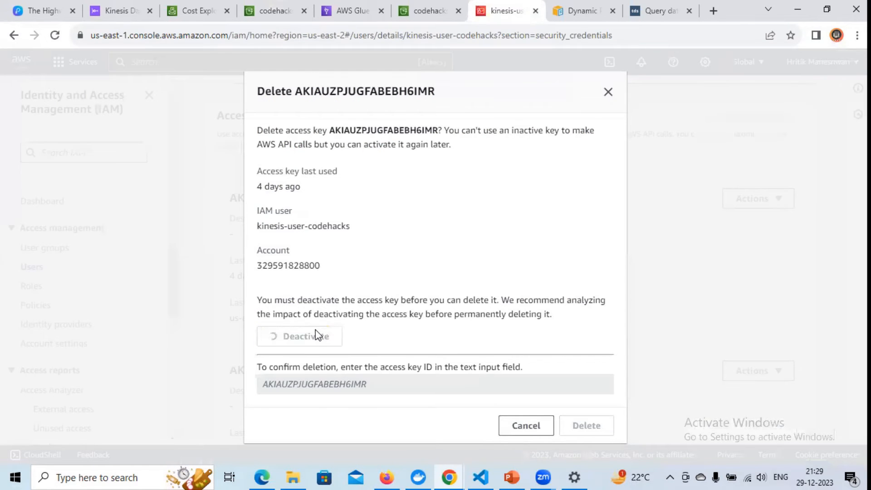
pyautogui.click(317, 335)
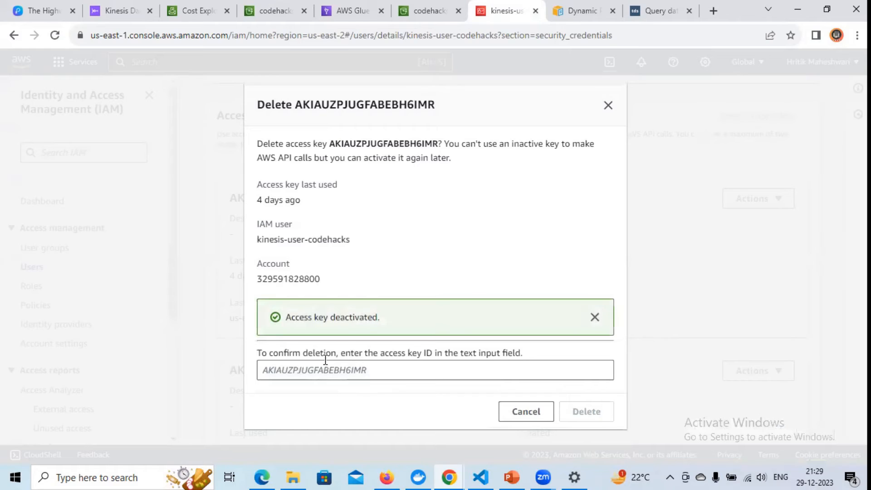
# Confirm the deletion of the deactivated access key by entering its access key ID
pyautogui.doubleClick(370, 144)
pyautogui.hotkey('ctrl', 'c')
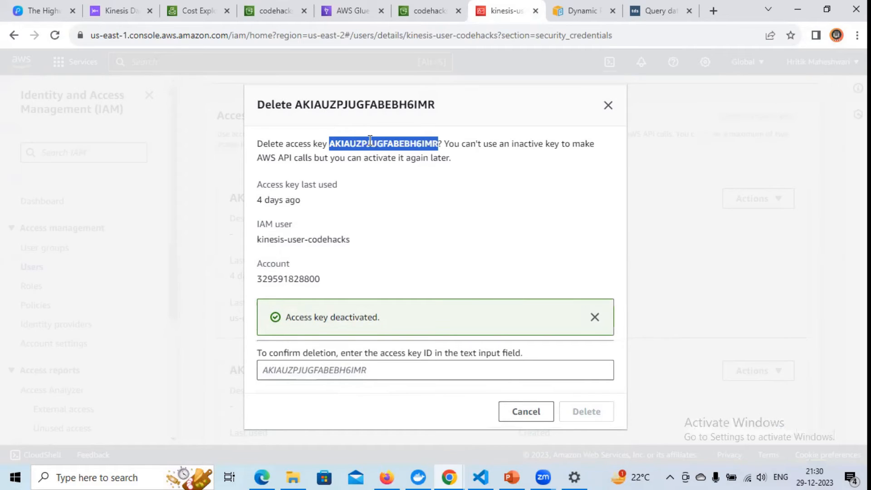
pyautogui.click(358, 373)
pyautogui.hotkey('ctrl', 'v')
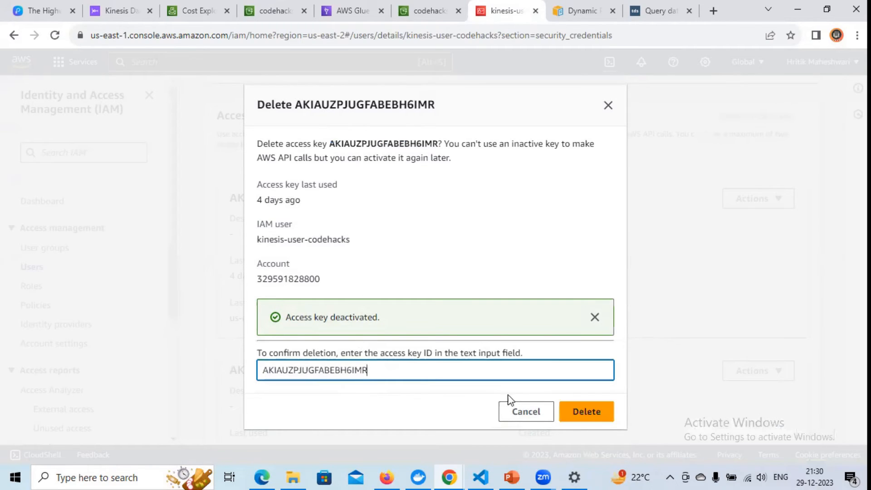
pyautogui.click(587, 411)
# Create a new access key for the use case Application running outside AWS, without a description tag
pyautogui.scroll(-4, 593, 352)
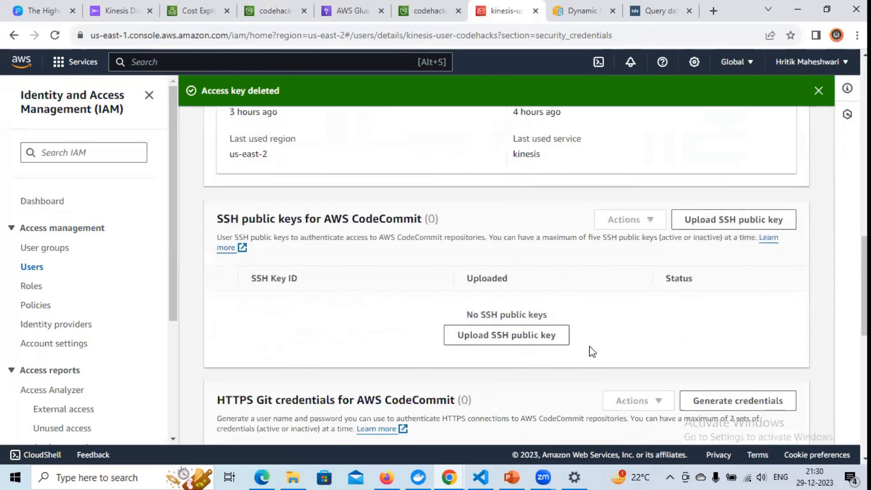
pyautogui.scroll(3, 592, 352)
pyautogui.scroll(3, 592, 352)
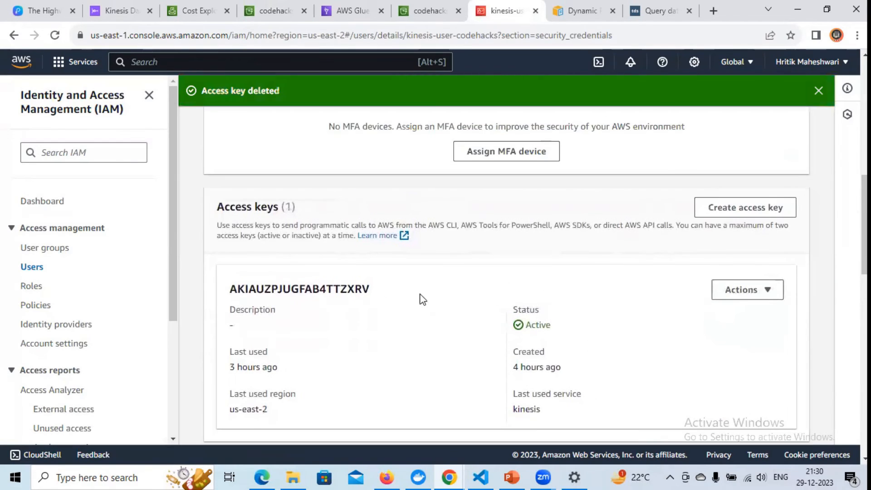
pyautogui.click(750, 210)
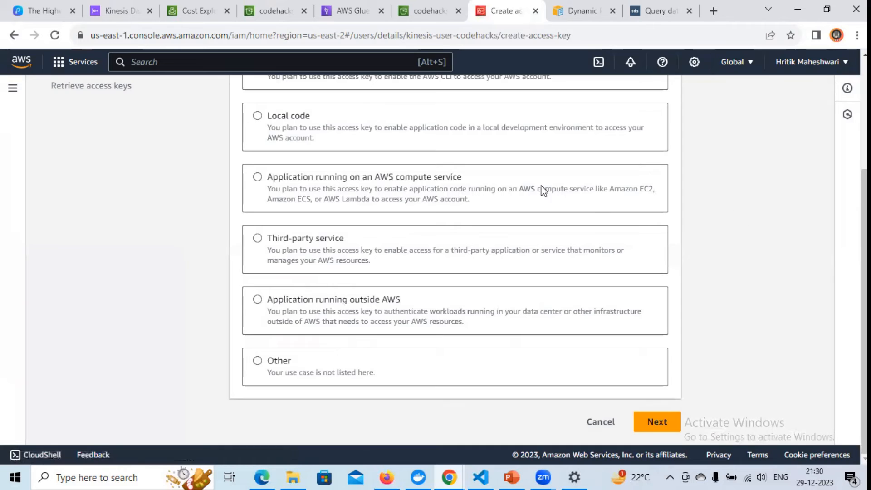
pyautogui.scroll(3, 540, 189)
pyautogui.scroll(-3, 539, 190)
pyautogui.click(319, 300)
pyautogui.scroll(-2, 477, 307)
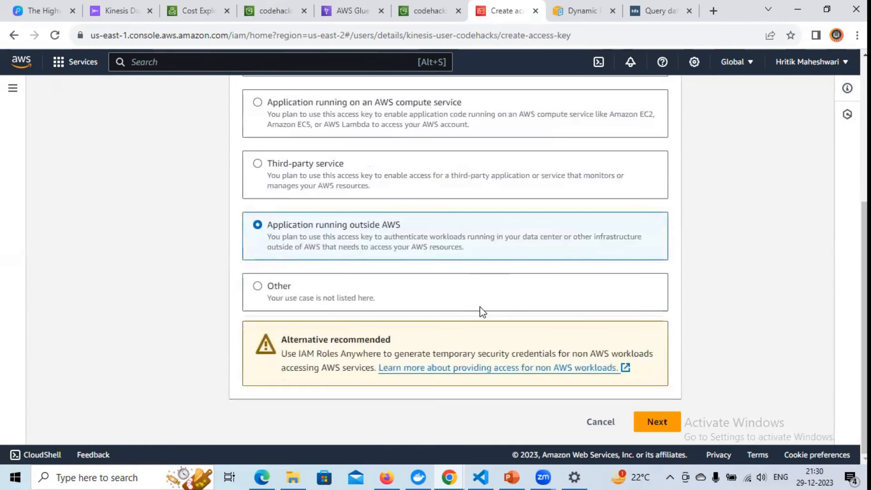
pyautogui.click(654, 424)
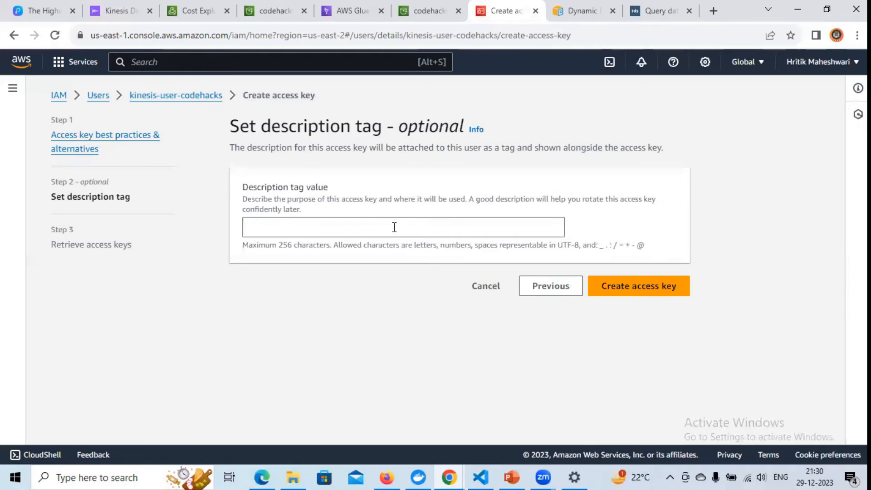
pyautogui.click(640, 287)
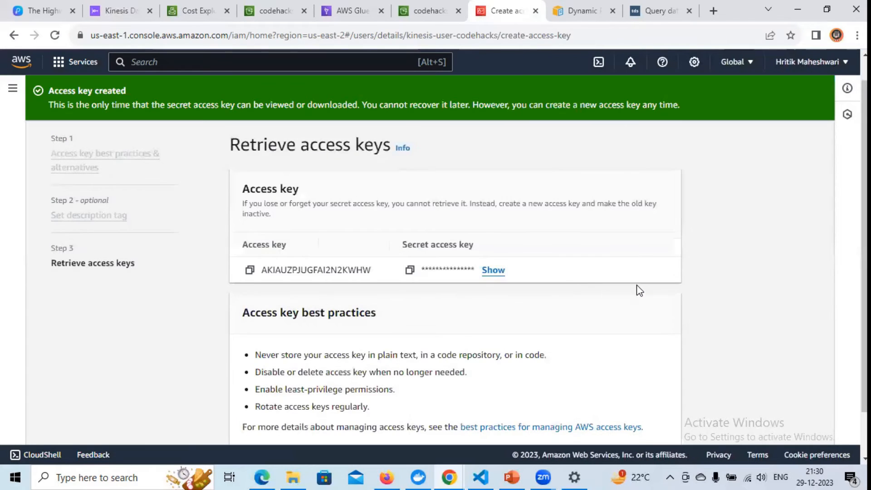
# Copy the new access key ID and, in Visual Studio Code, replace the aws_access_key_id value in producer.py with it
pyautogui.scroll(-2, 566, 278)
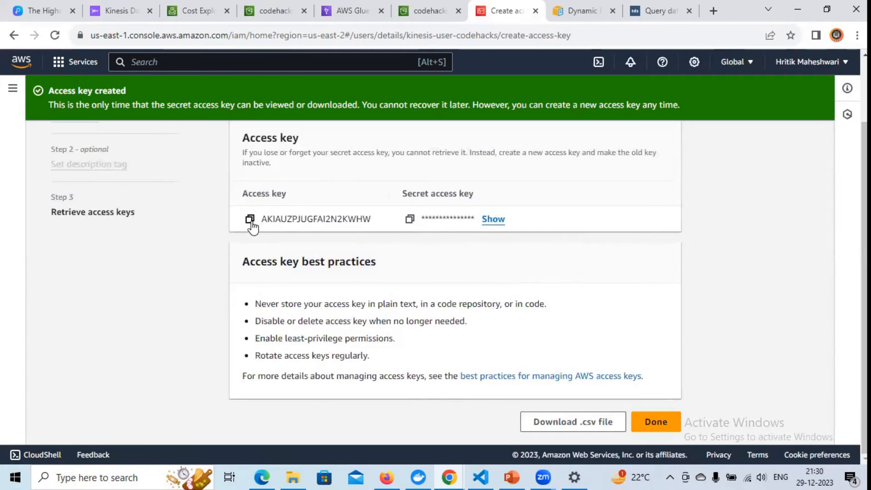
pyautogui.click(250, 218)
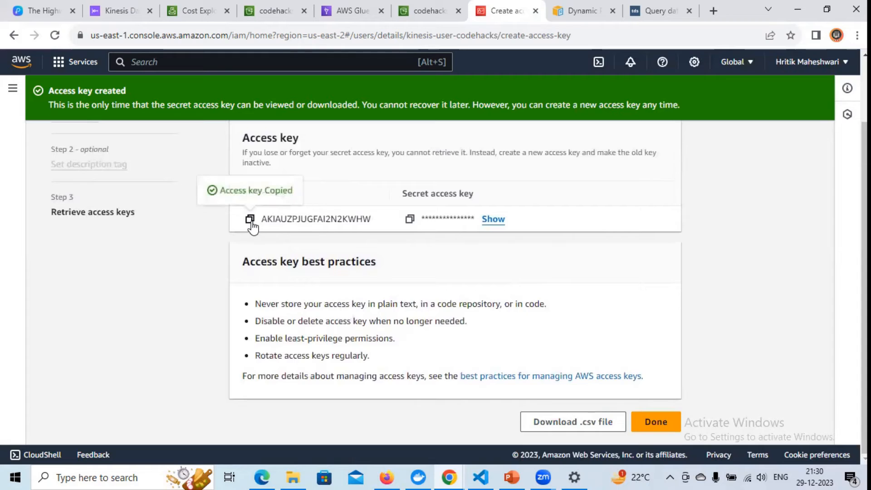
pyautogui.click(481, 477)
pyautogui.scroll(3, 302, 138)
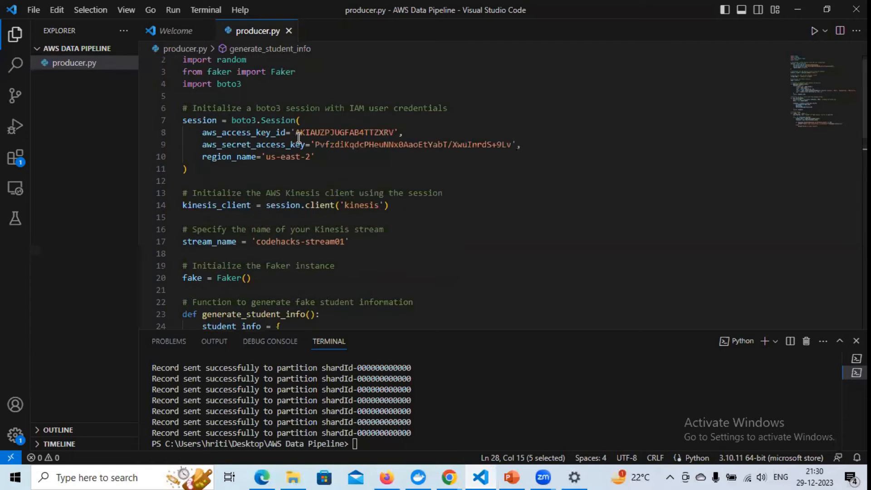
pyautogui.doubleClick(308, 132)
pyautogui.hotkey('ctrl', 'v')
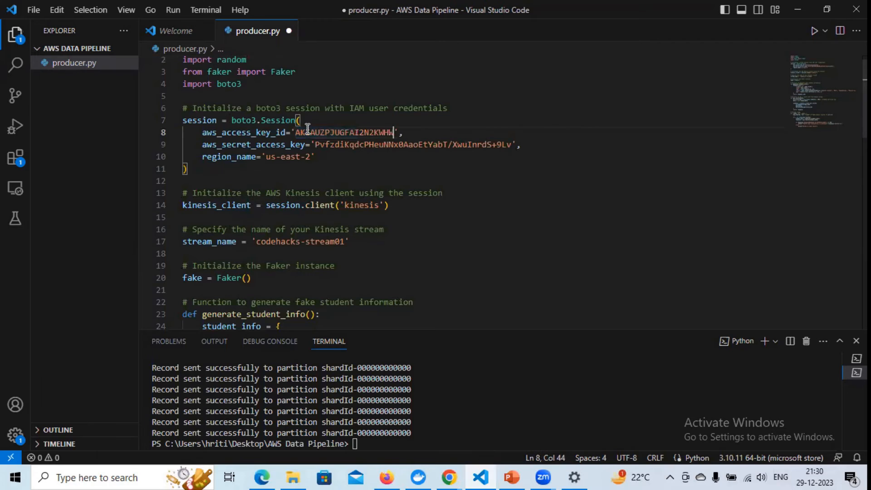
# Copy the new secret access key from the AWS console, replace the aws_secret_access_key value in producer.py with it, and save the file
pyautogui.hotkey('alt', 'Tab')
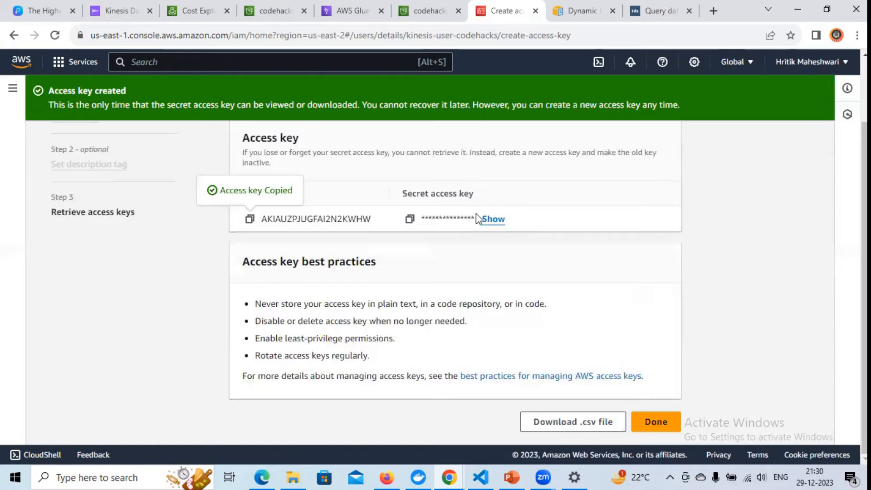
pyautogui.click(409, 220)
pyautogui.hotkey('alt', 'Tab')
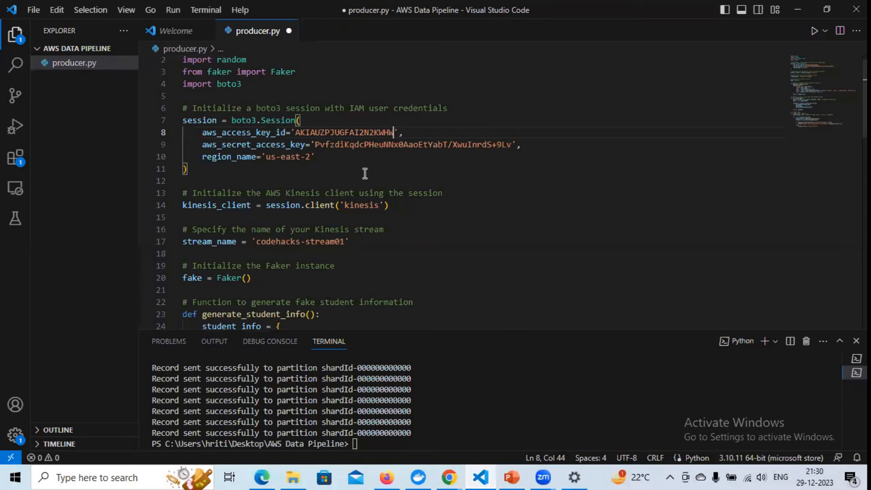
pyautogui.doubleClick(356, 145)
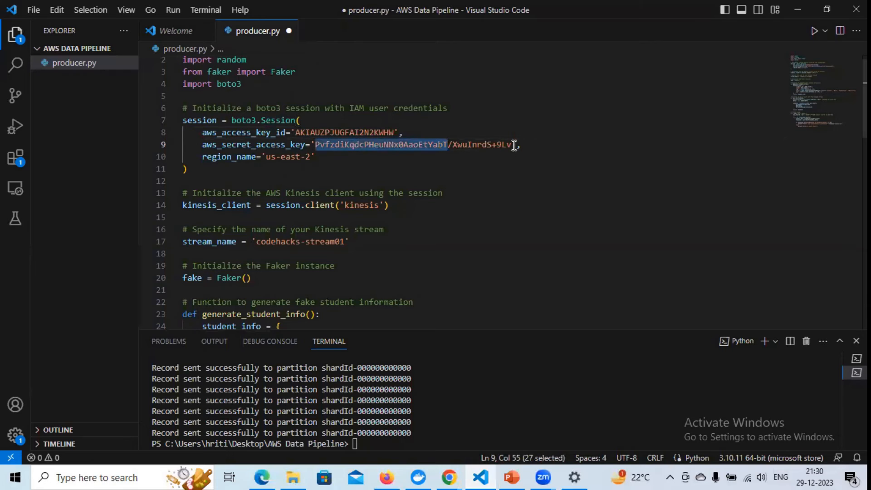
pyautogui.moveTo(512, 146); pyautogui.dragTo(315, 141)
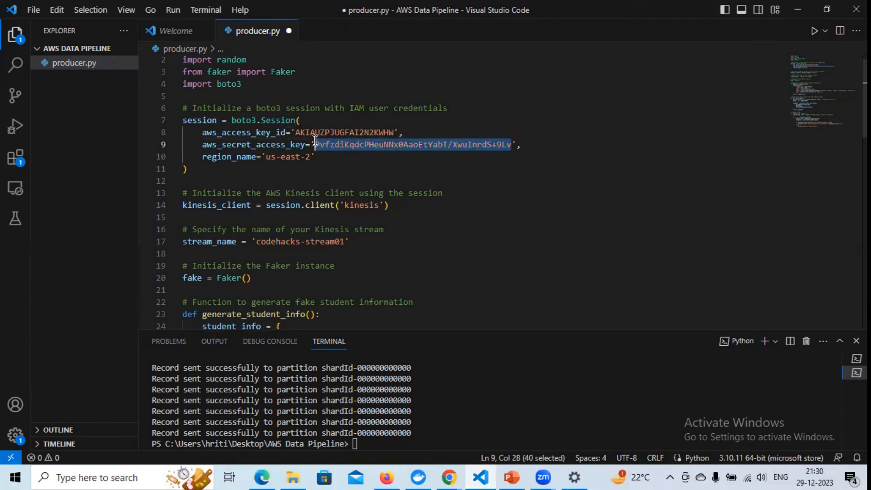
pyautogui.hotkey('ctrl', 'v')
pyautogui.hotkey('ctrl', 's')
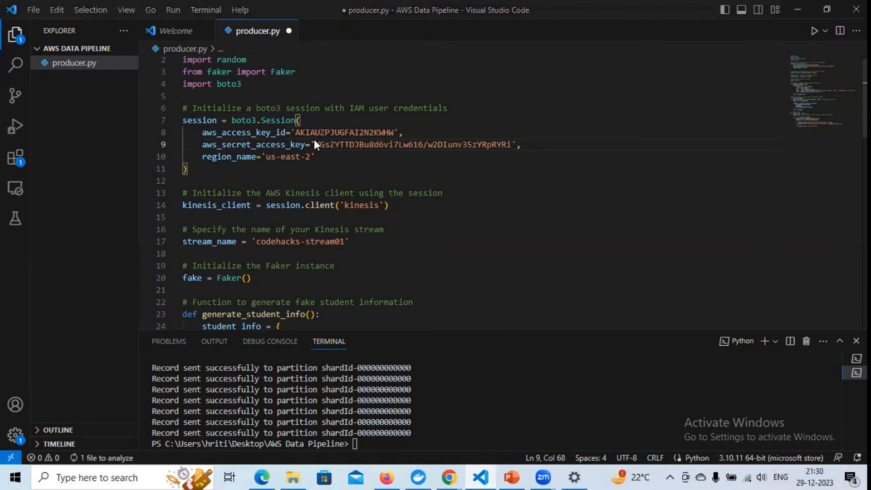
# Switch back to the AWS console in Chrome, finish the access key retrieval and return to the user's security credentials
pyautogui.hotkey('alt', 'Tab')
pyautogui.click(656, 421)
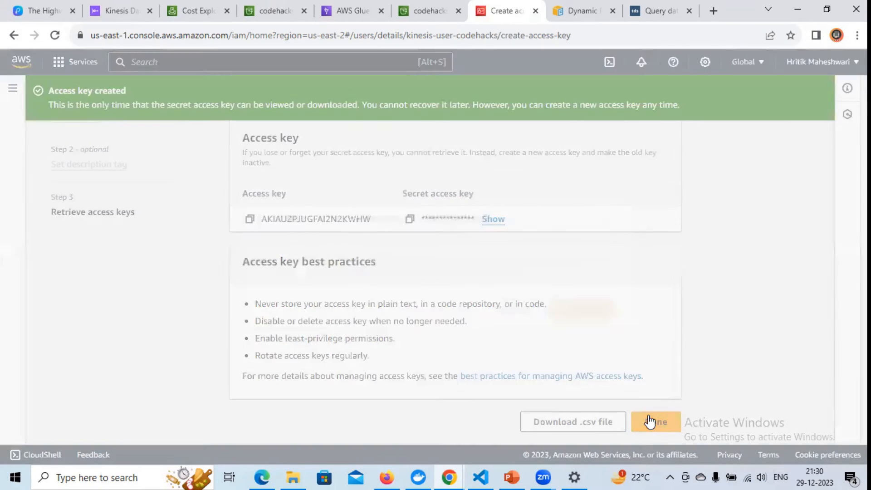
pyautogui.click(593, 307)
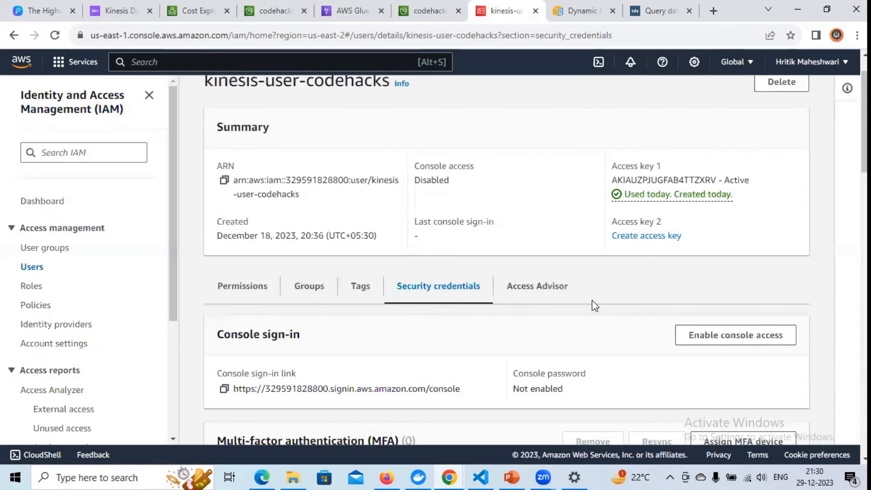
pyautogui.scroll(-1, 342, 227)
pyautogui.scroll(3, 499, 245)
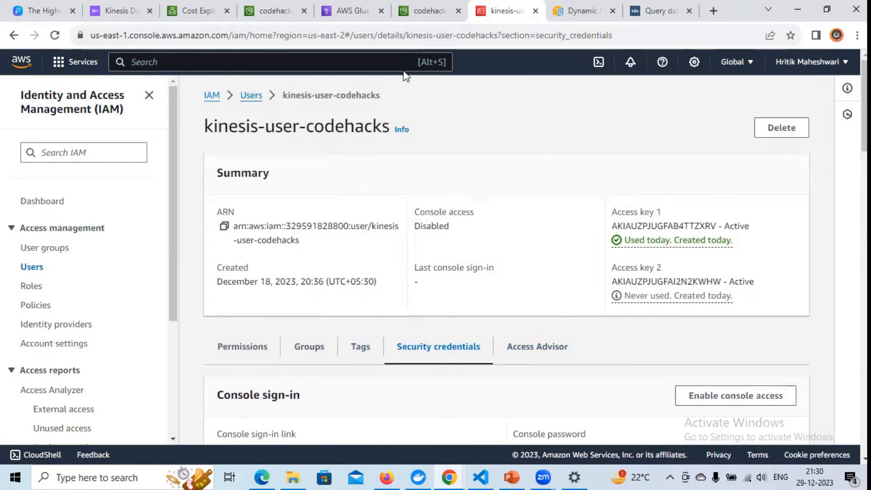
# Check the codehacks-rawdata-01 object list, the kfh-deliverystream-01 delivery stream details and the bucket's open 15/ folder page
pyautogui.click(274, 10)
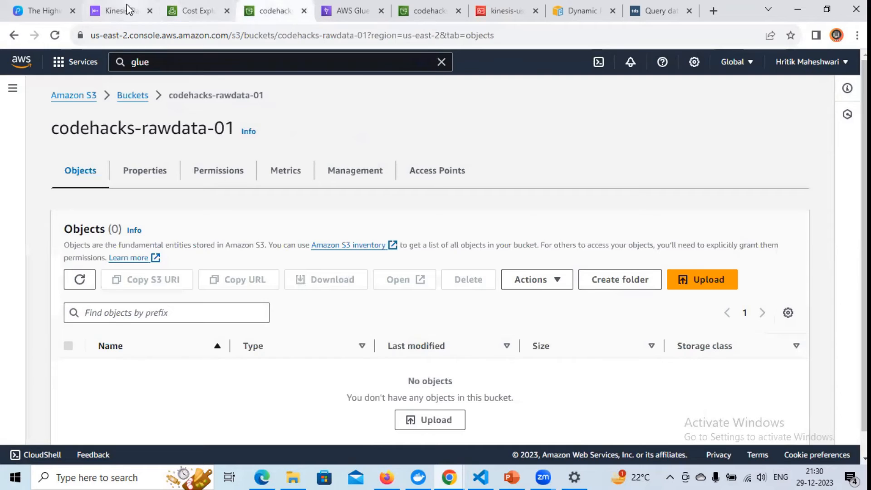
pyautogui.click(144, 13)
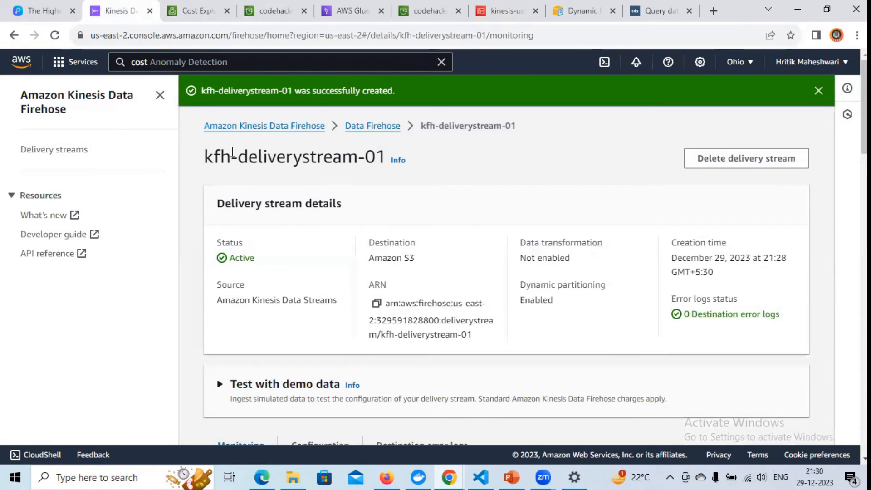
pyautogui.moveTo(232, 152); pyautogui.dragTo(383, 149)
pyautogui.click(393, 199)
pyautogui.click(429, 11)
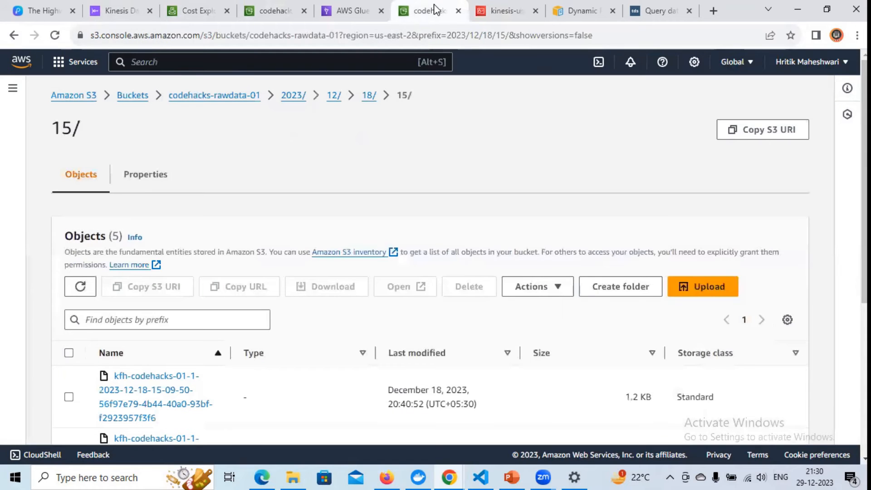
# Return to the codehacks-rawdata-01 bucket page and refresh its object list
pyautogui.click(275, 11)
pyautogui.click(82, 284)
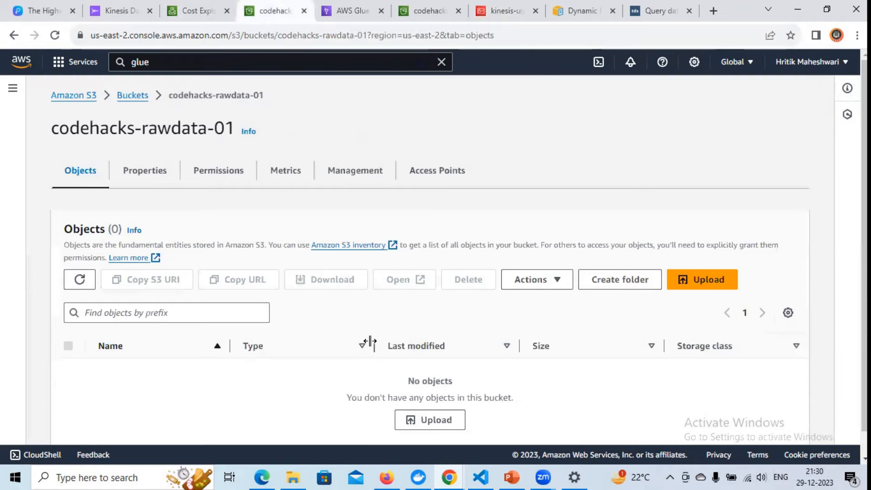
# Switch to Visual Studio Code and set num_records to 50 in the main block of producer.py
pyautogui.click(481, 476)
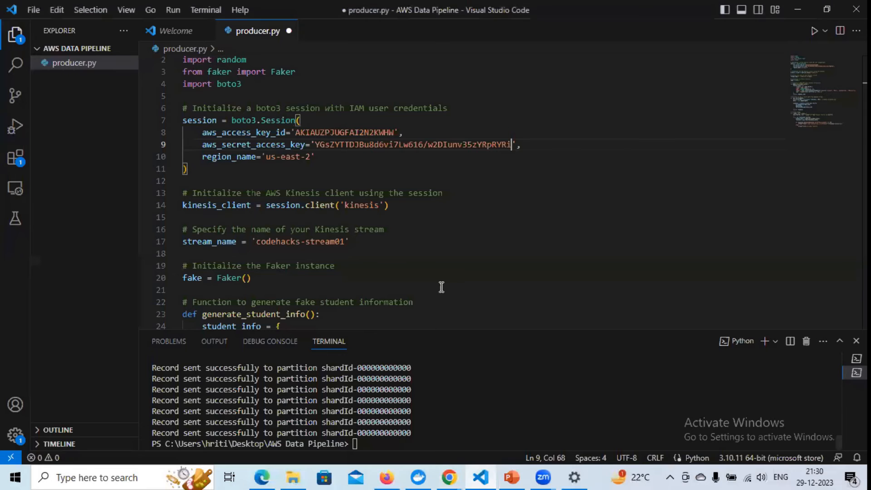
pyautogui.scroll(-4, 404, 222)
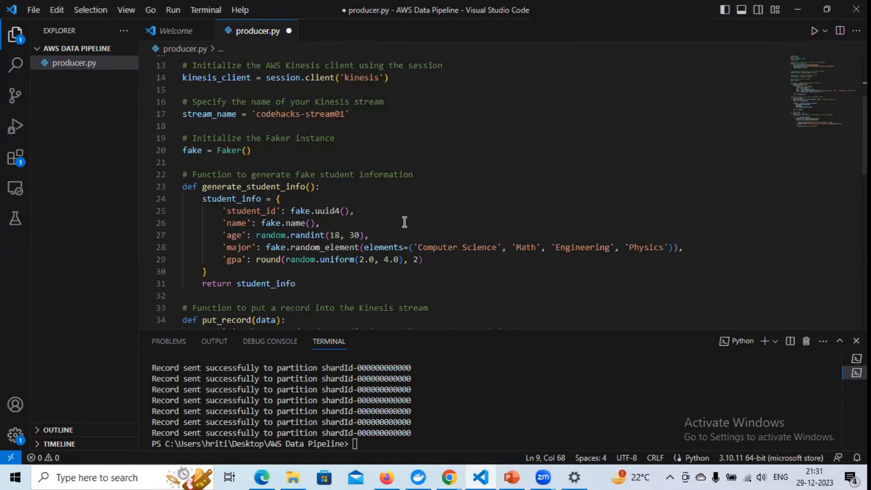
pyautogui.scroll(-5, 404, 222)
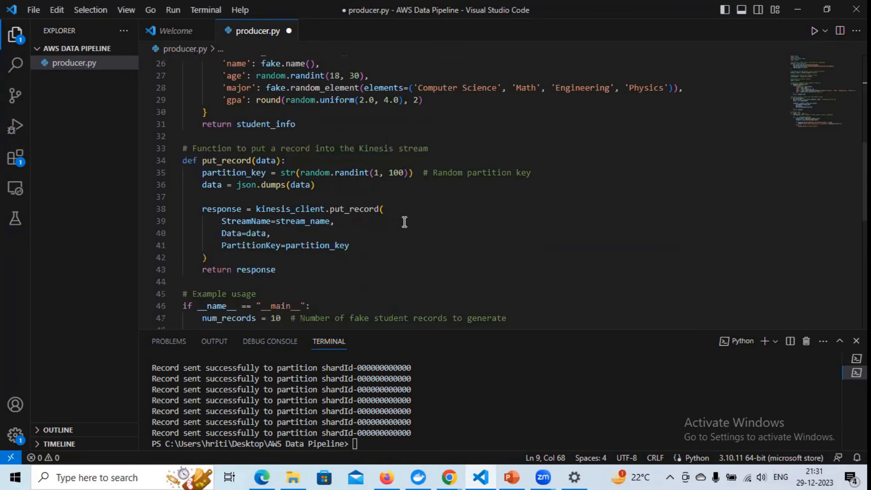
pyautogui.scroll(-2, 404, 222)
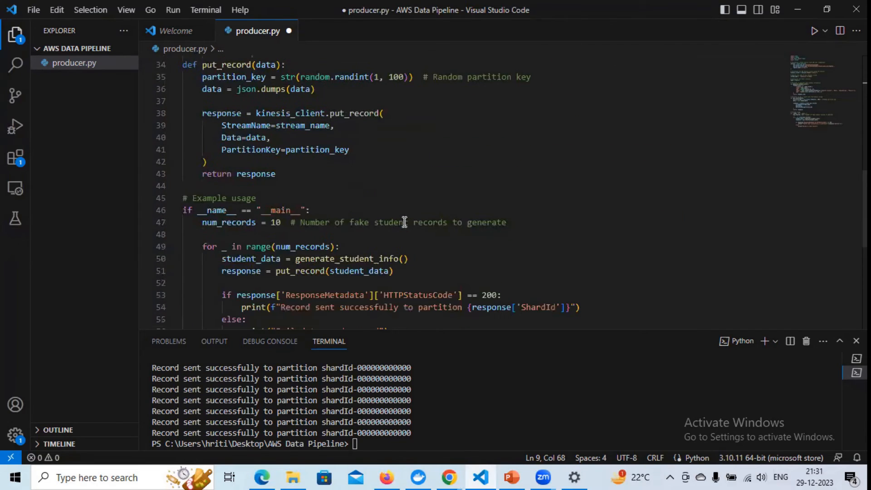
pyautogui.doubleClick(276, 222)
pyautogui.write('50')
# Run the producer.py file in the terminal to send the fake student records to the Kinesis stream
pyautogui.rightClick(344, 196)
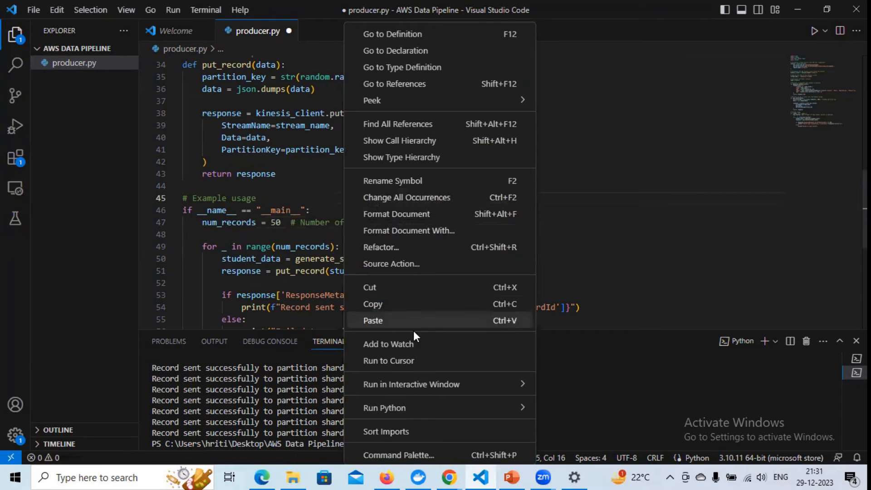
pyautogui.moveTo(444, 411)
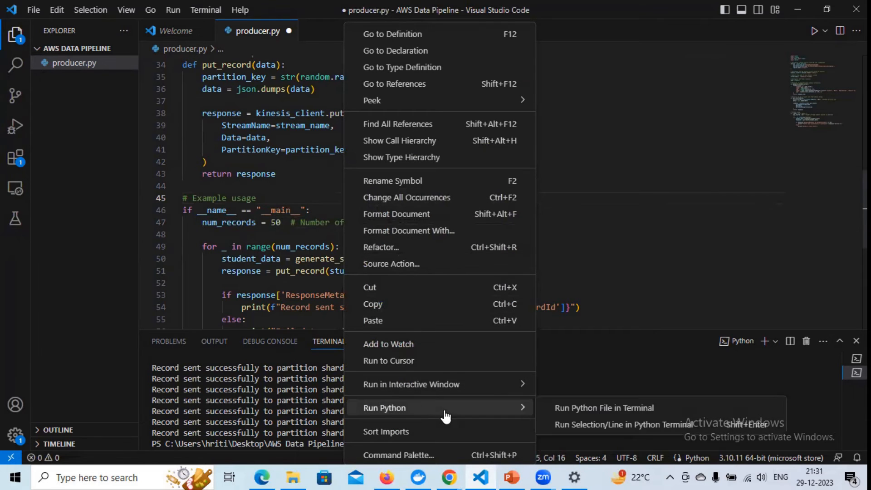
pyautogui.click(637, 411)
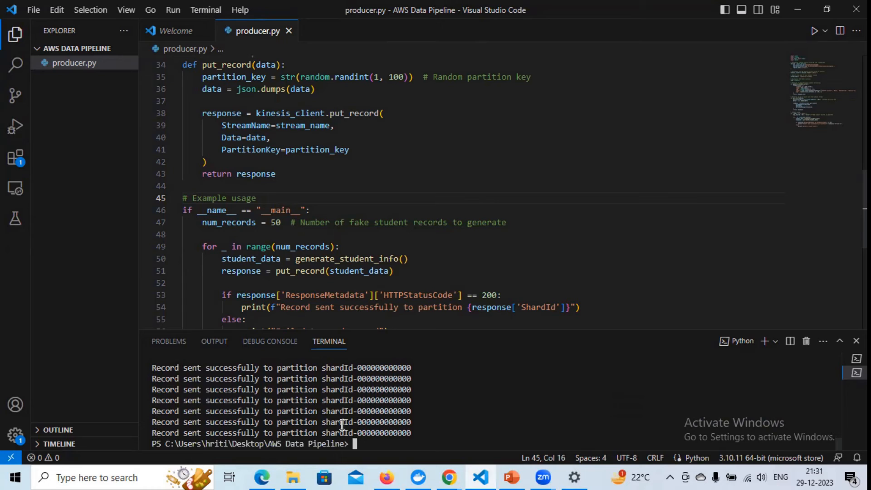
# Switch to the AWS console in Chrome and repeatedly refresh the codehacks-rawdata-01 object list to check for delivered data
pyautogui.hotkey('alt', 'Tab')
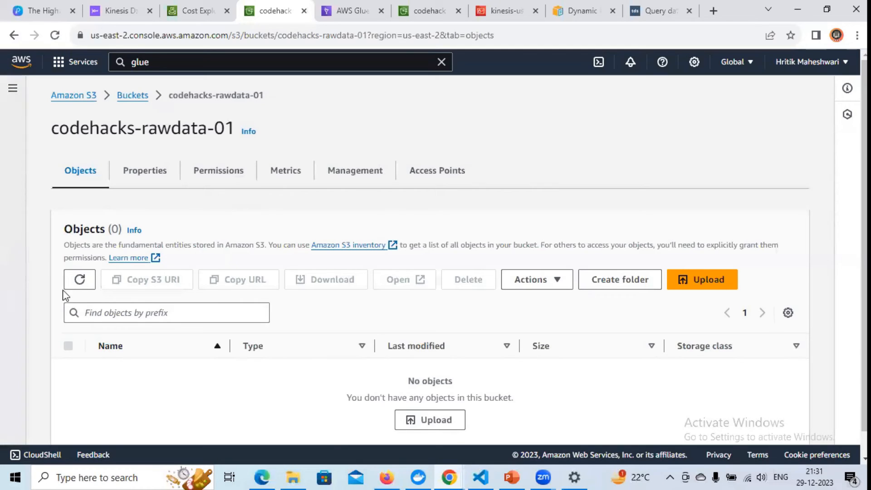
pyautogui.click(79, 280)
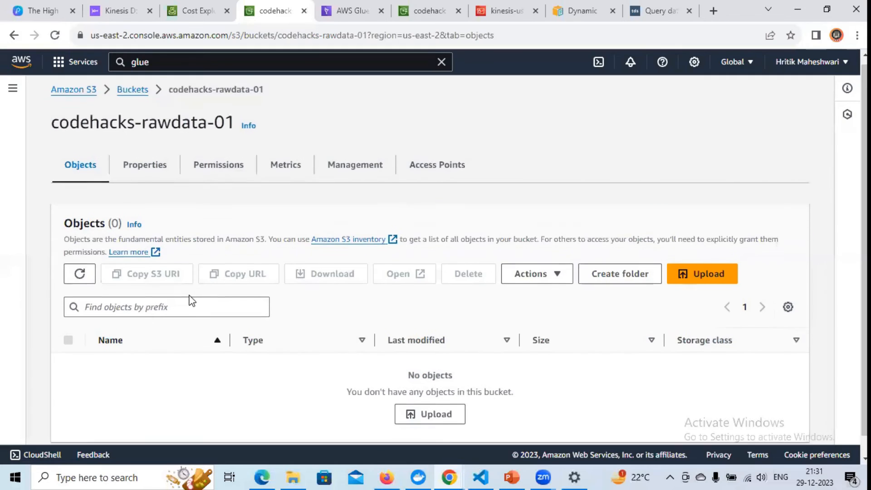
pyautogui.scroll(-1, 190, 296)
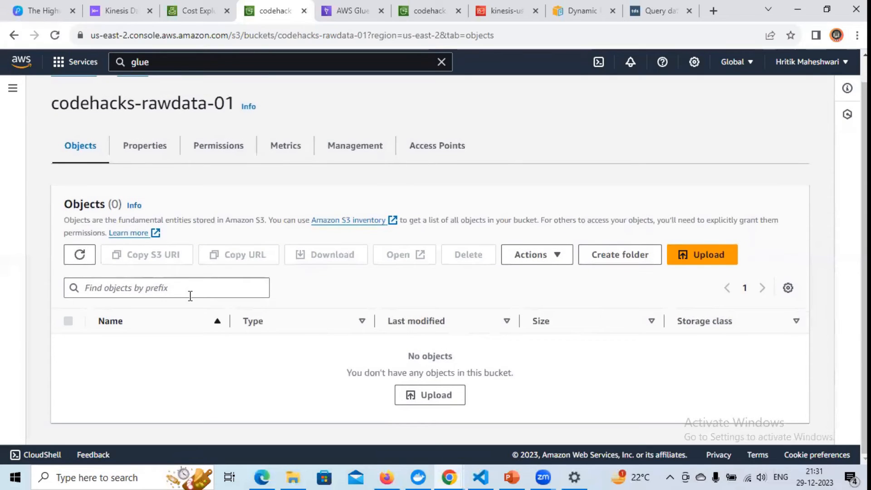
pyautogui.click(73, 257)
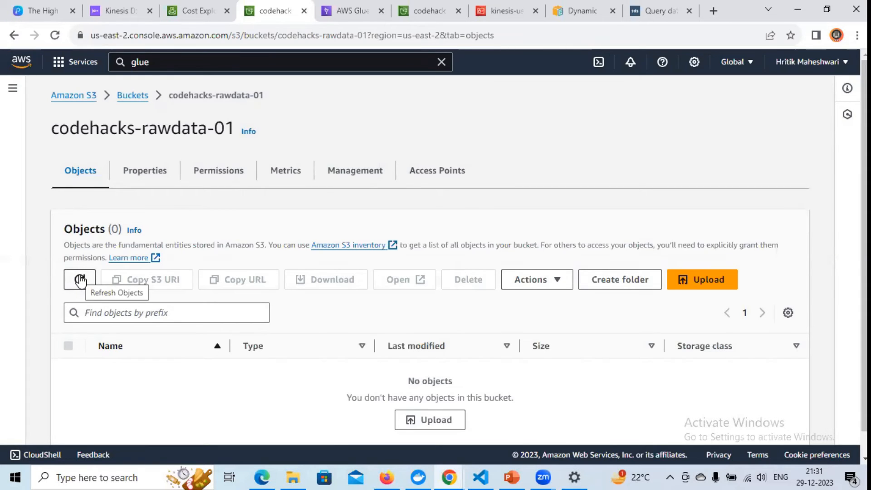
pyautogui.click(79, 280)
pyautogui.click(80, 280)
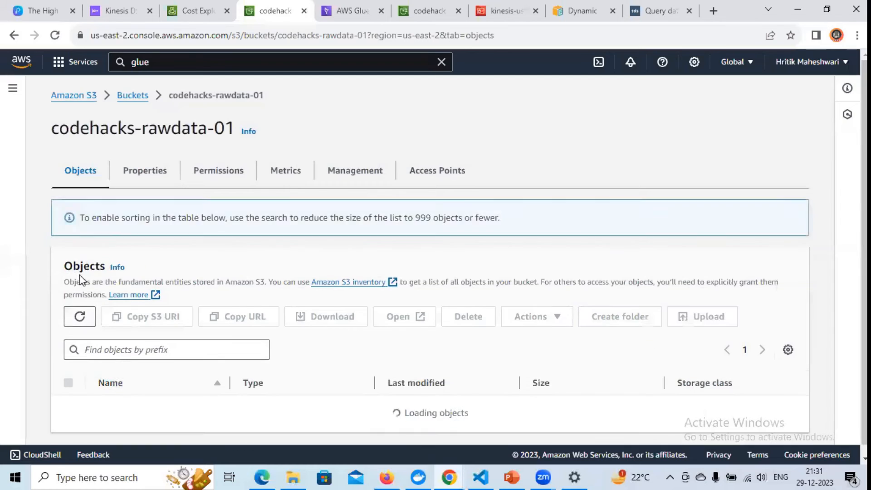
pyautogui.click(80, 256)
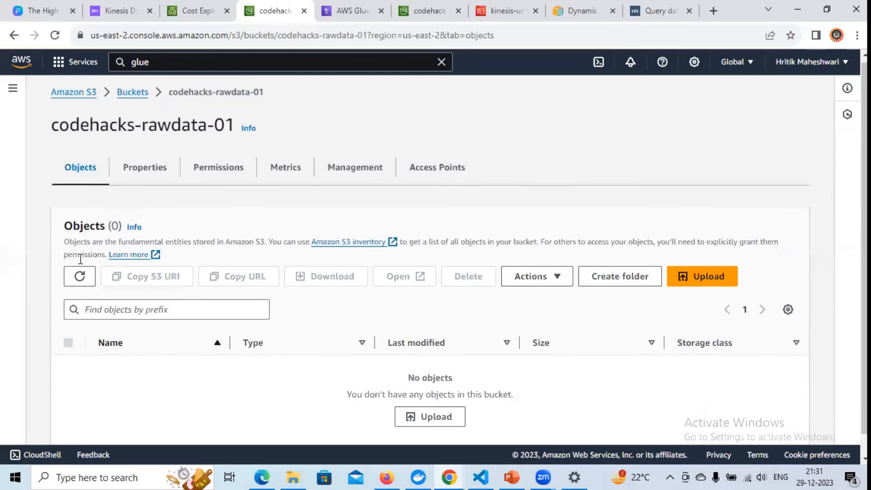
pyautogui.click(80, 255)
pyautogui.click(79, 257)
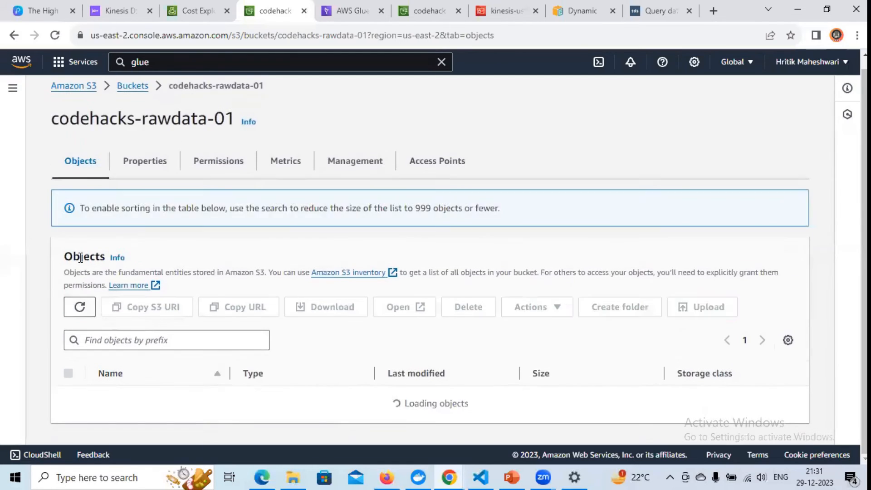
pyautogui.click(80, 255)
pyautogui.scroll(-1, 81, 246)
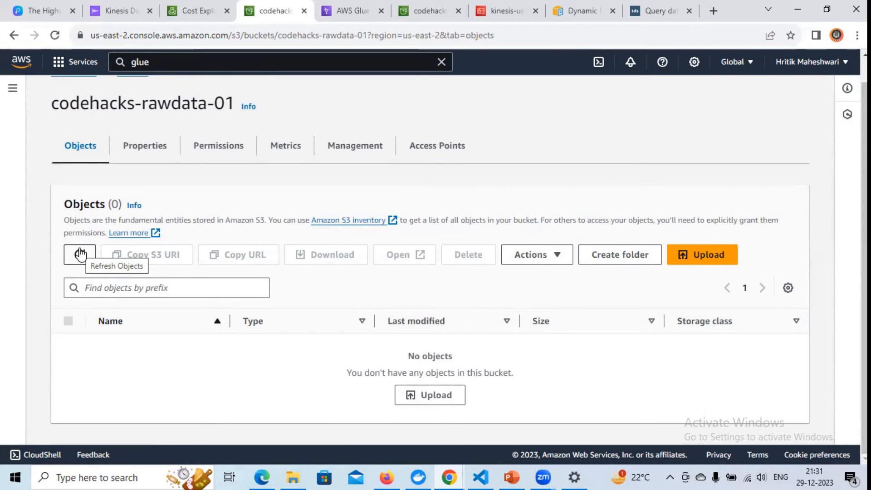
pyautogui.click(80, 254)
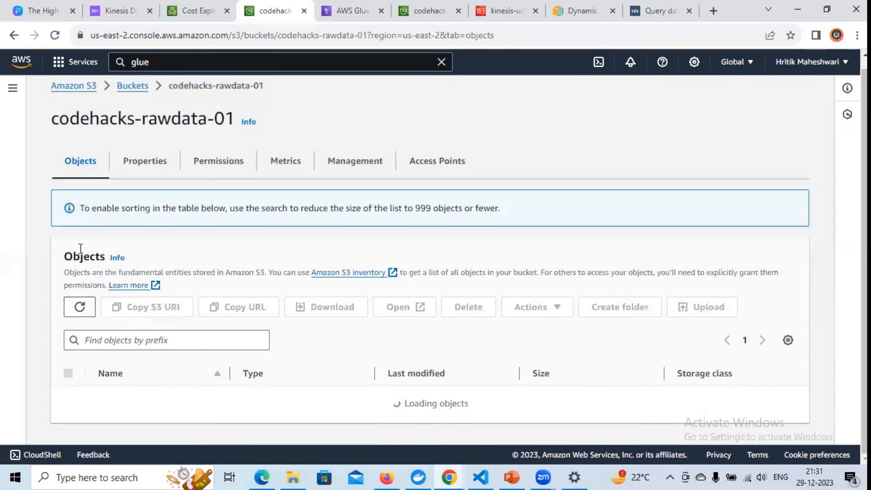
pyautogui.click(78, 279)
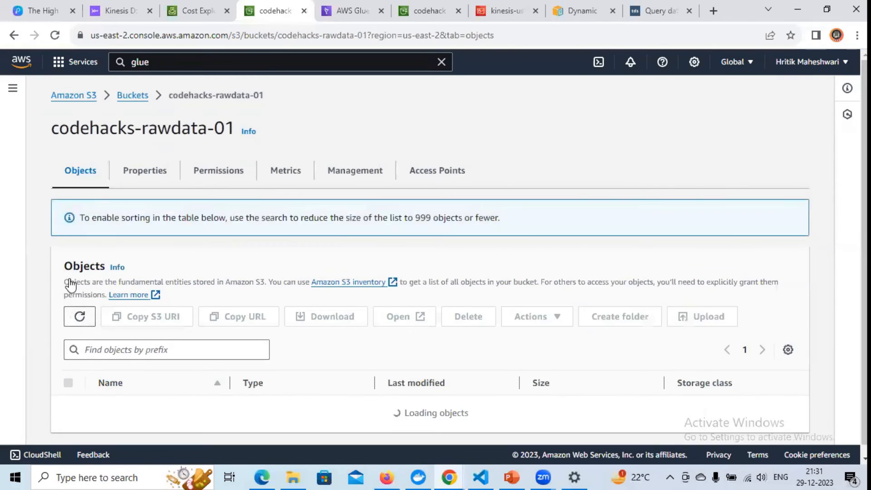
pyautogui.scroll(-1, 136, 311)
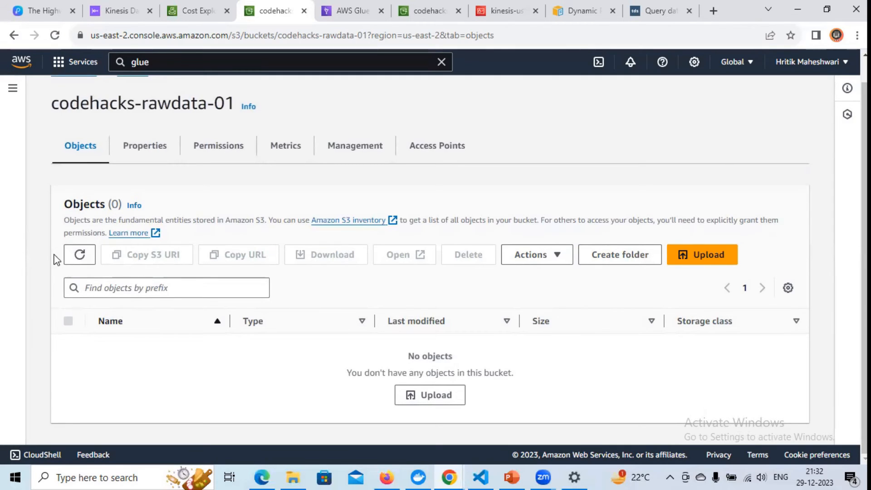
pyautogui.click(79, 254)
pyautogui.scroll(1, 75, 254)
pyautogui.scroll(-1, 81, 249)
pyautogui.click(77, 253)
pyautogui.scroll(1, 78, 254)
pyautogui.click(79, 276)
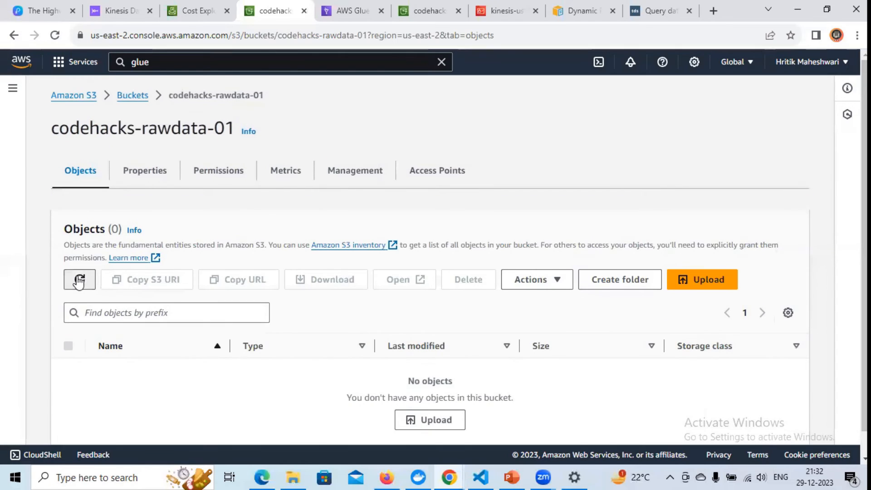
pyautogui.scroll(-1, 89, 254)
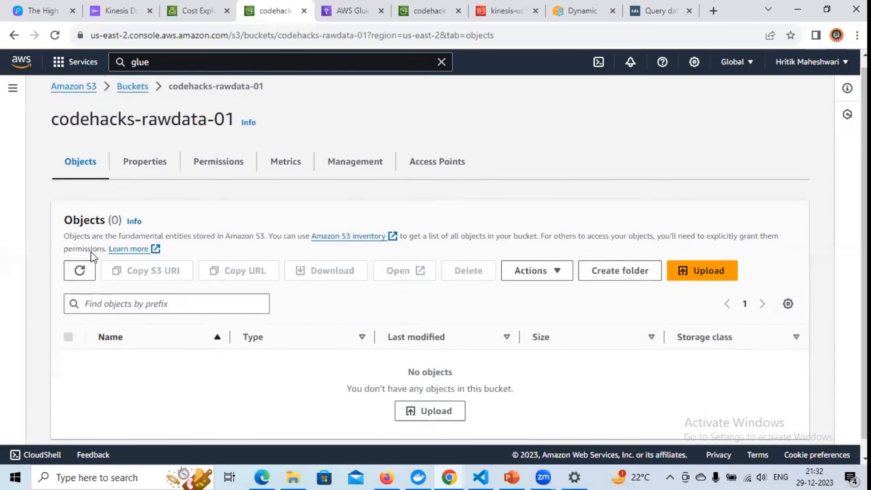
pyautogui.scroll(-1, 91, 253)
pyautogui.click(91, 253)
pyautogui.scroll(1, 92, 253)
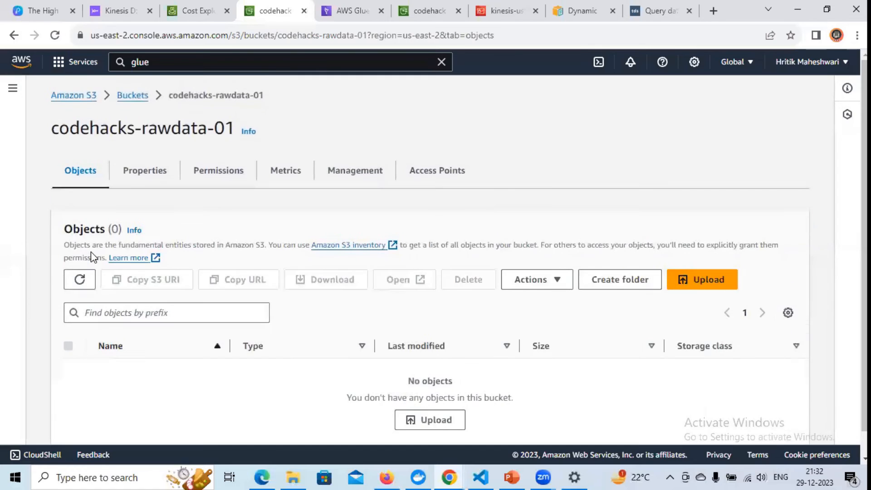
pyautogui.click(79, 278)
pyautogui.scroll(-1, 79, 261)
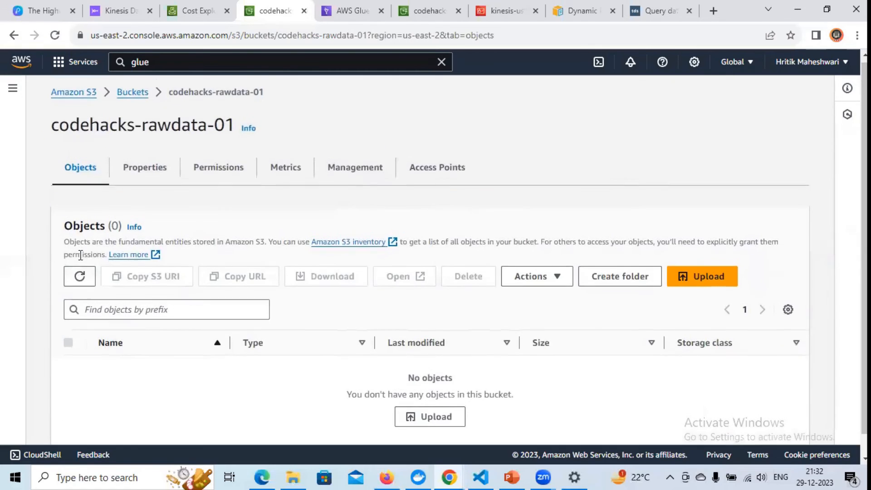
pyautogui.scroll(-1, 80, 255)
pyautogui.click(81, 256)
pyautogui.click(79, 255)
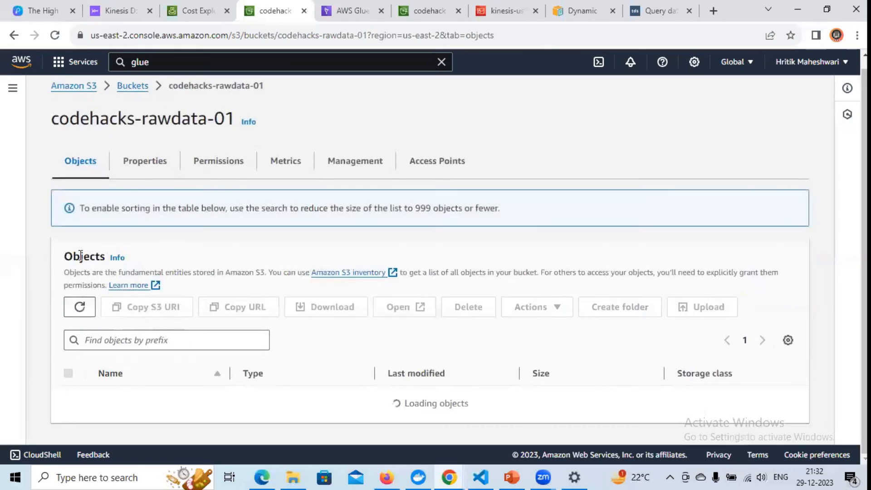
pyautogui.click(80, 254)
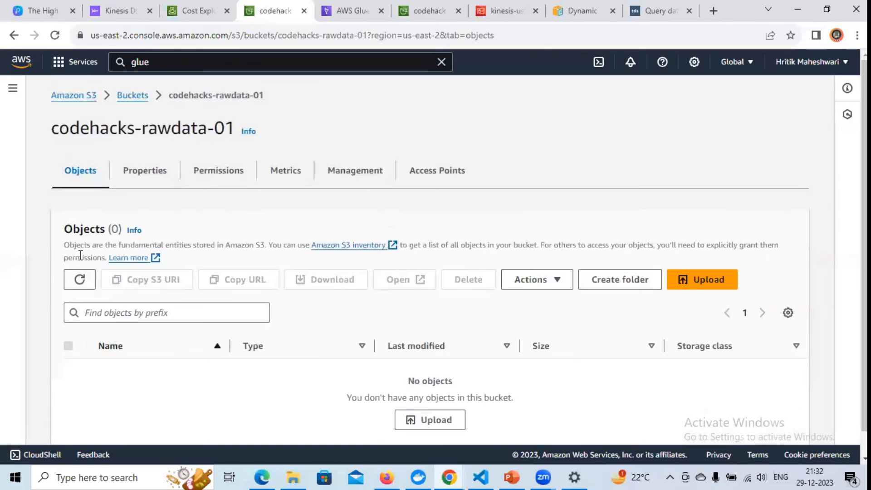
pyautogui.click(79, 281)
pyautogui.click(79, 281)
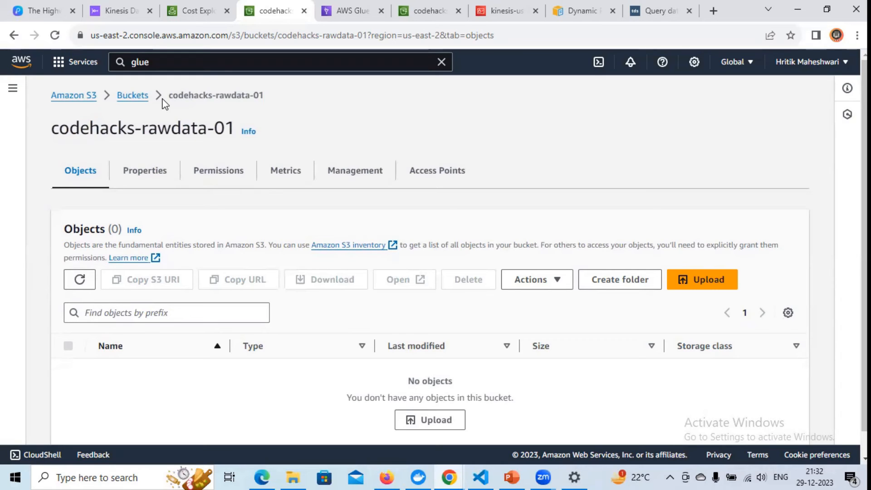
pyautogui.click(87, 283)
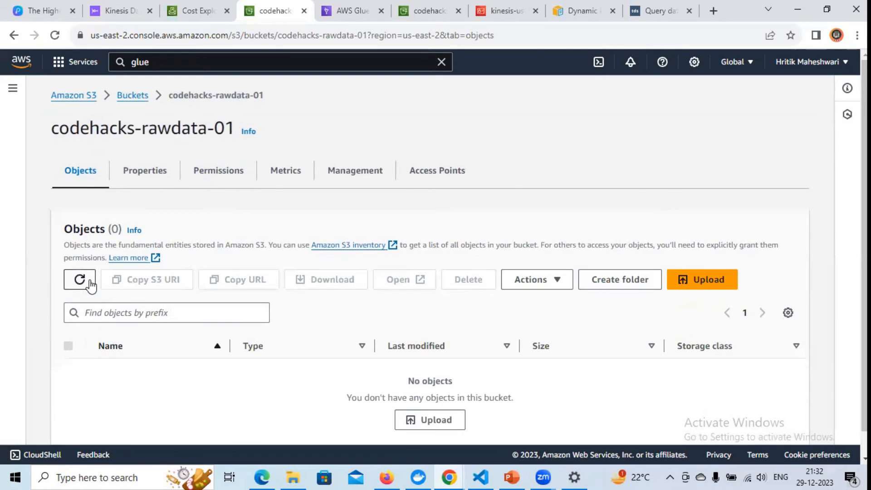
pyautogui.click(82, 281)
pyautogui.click(81, 281)
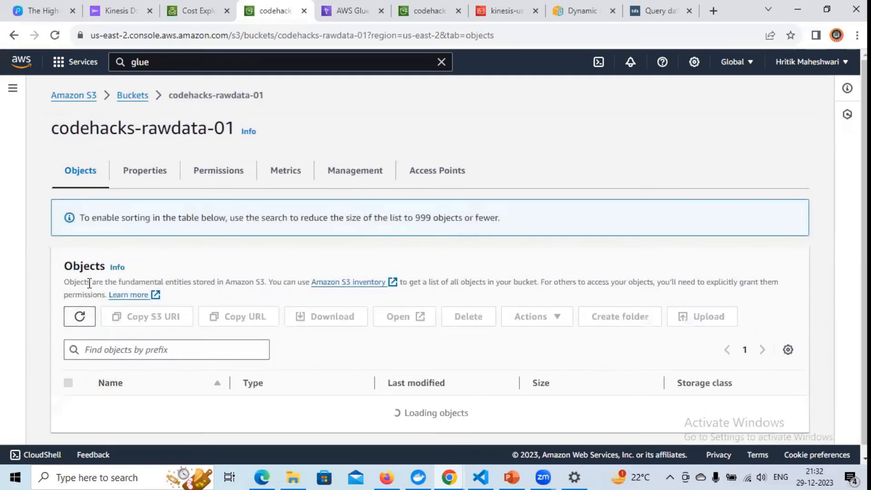
pyautogui.click(89, 287)
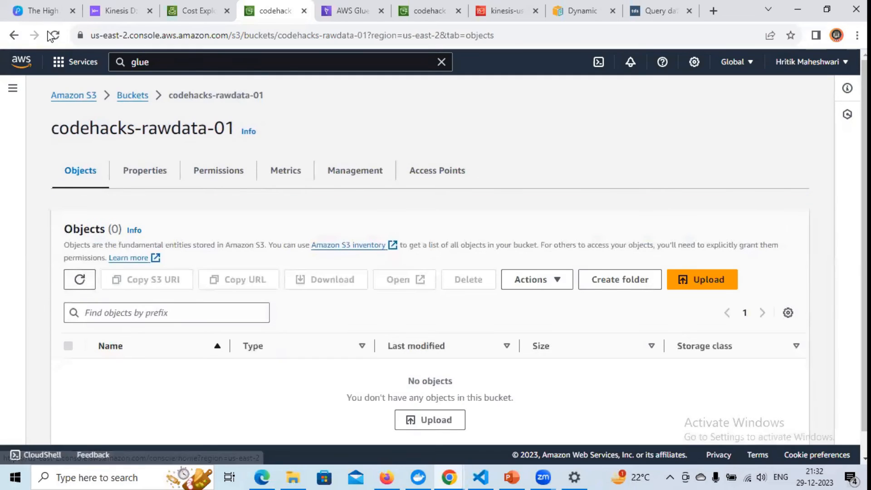
# Reload the whole codehacks-rawdata-01 bucket page in the browser and keep refreshing its object list to check for new objects
pyautogui.click(55, 36)
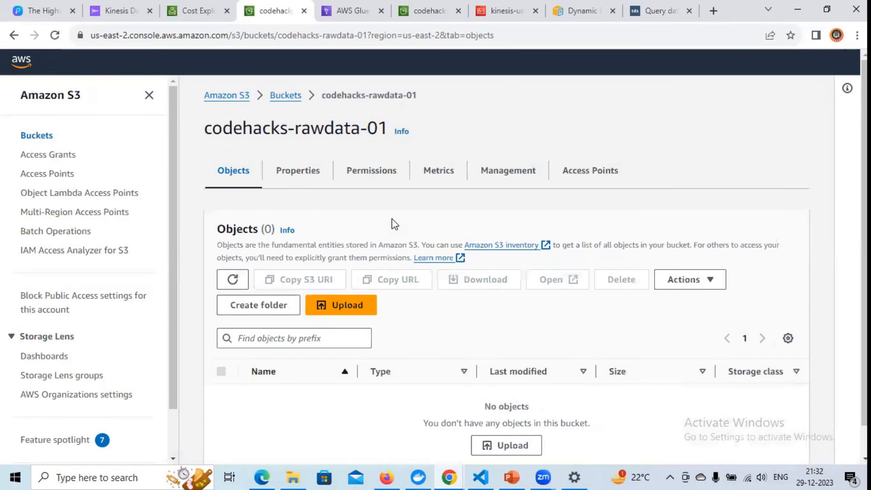
pyautogui.scroll(-2, 393, 218)
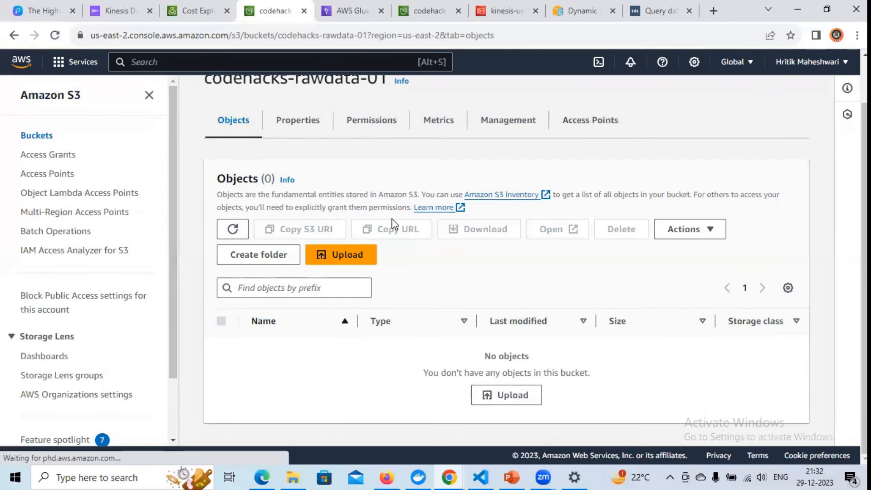
pyautogui.click(230, 229)
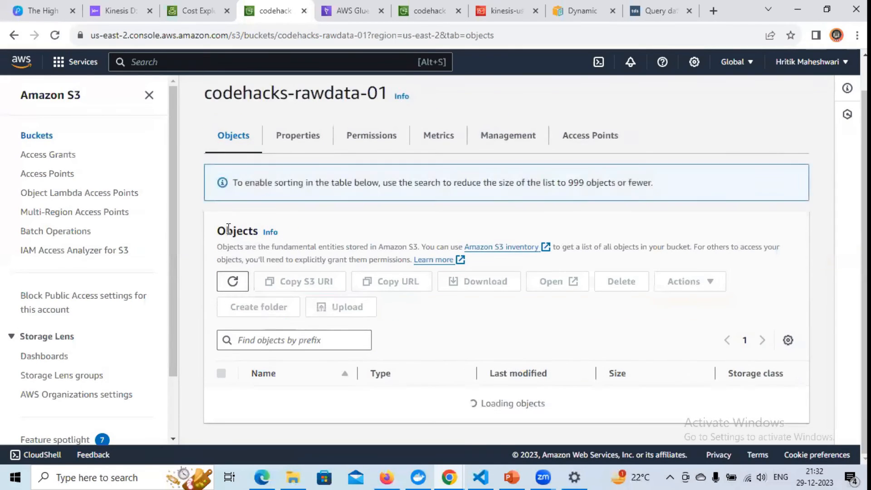
pyautogui.click(233, 279)
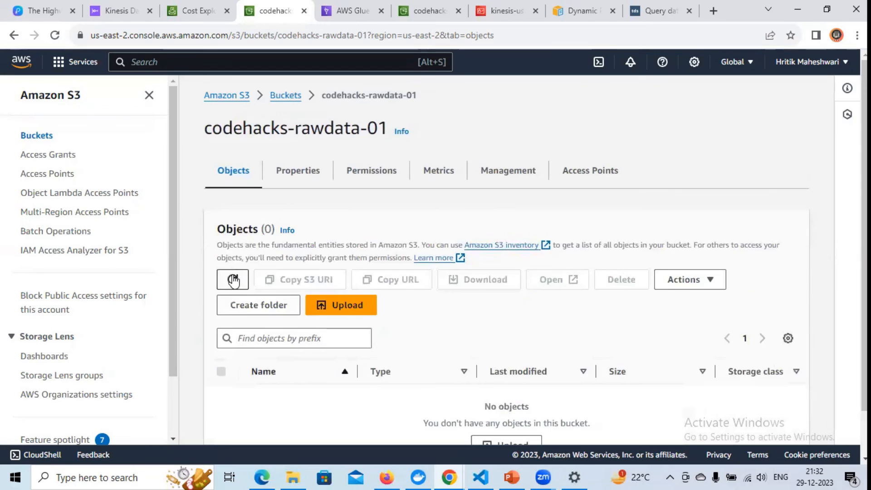
pyautogui.click(233, 279)
pyautogui.click(233, 279)
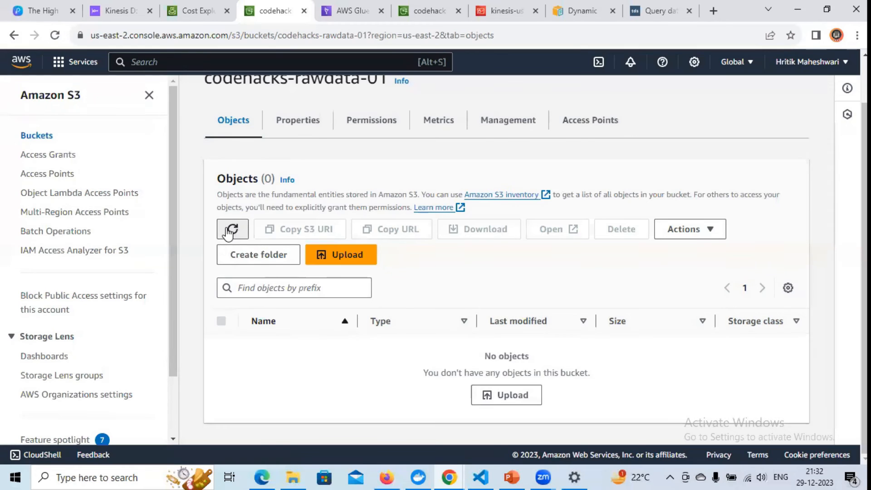
pyautogui.scroll(1, 228, 229)
pyautogui.click(233, 279)
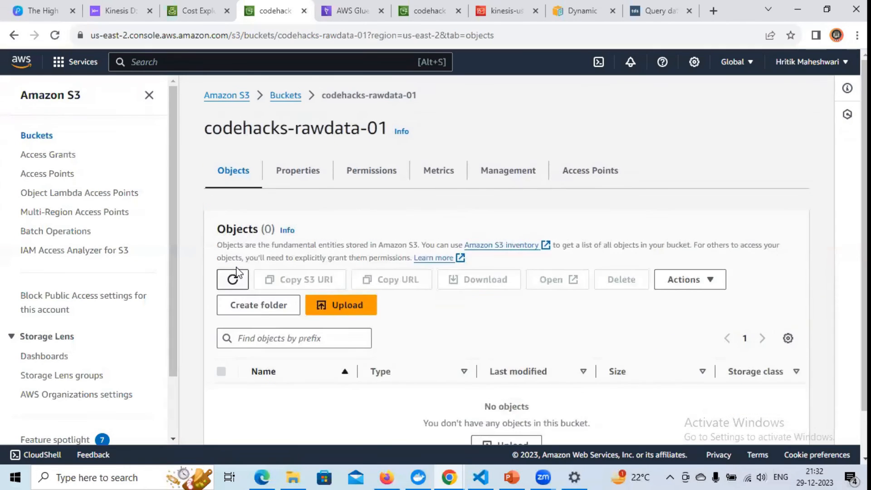
# Refresh the codehacks-rawdata-01 object list, and review the S3 bucket prefix in the Firehose delivery stream's destination configuration
pyautogui.click(234, 229)
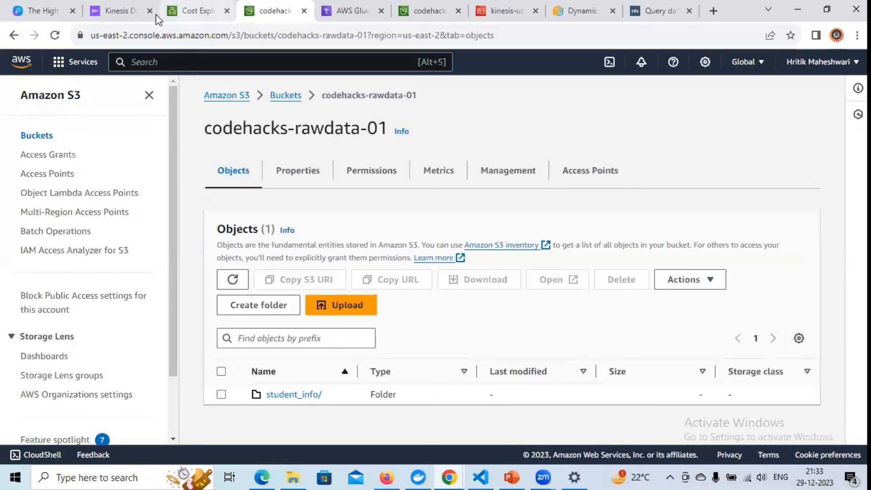
pyautogui.click(115, 10)
pyautogui.scroll(-5, 438, 307)
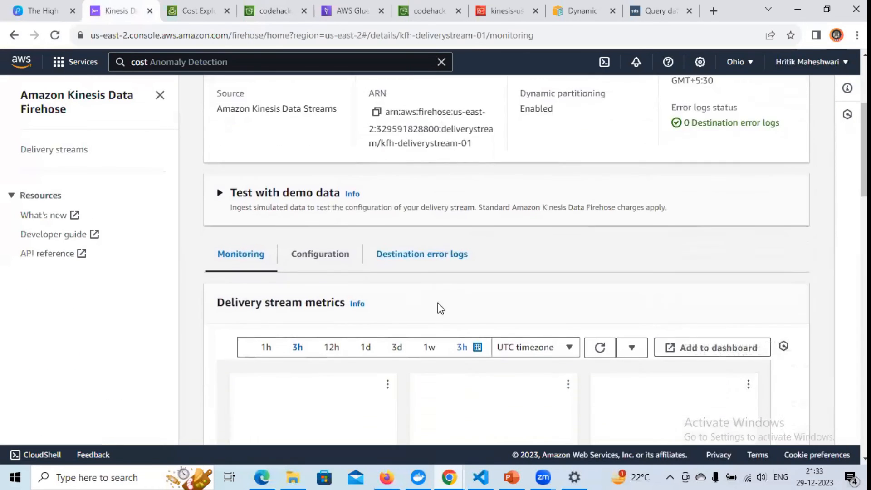
pyautogui.click(326, 199)
pyautogui.scroll(-8, 393, 232)
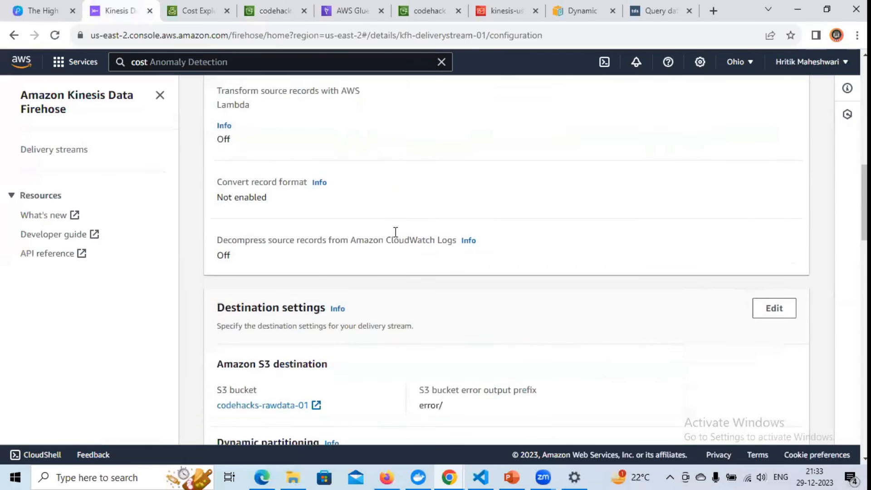
pyautogui.scroll(-2, 395, 232)
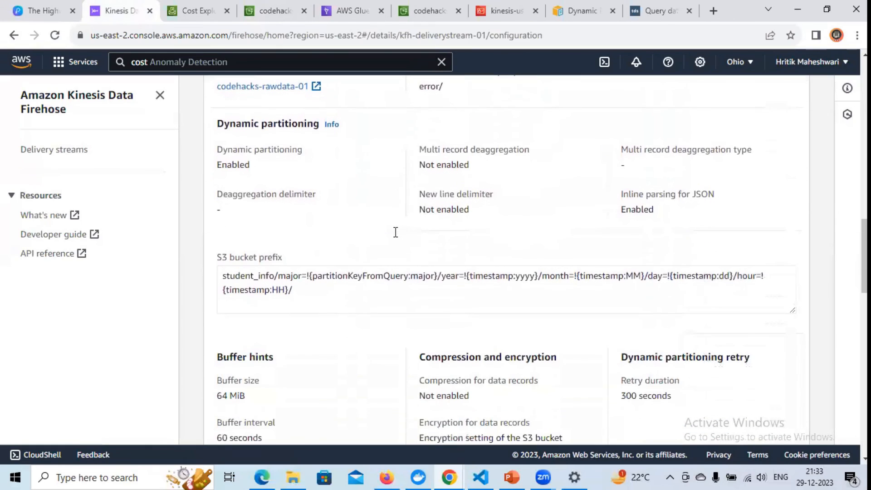
pyautogui.doubleClick(242, 276)
pyautogui.doubleClick(295, 274)
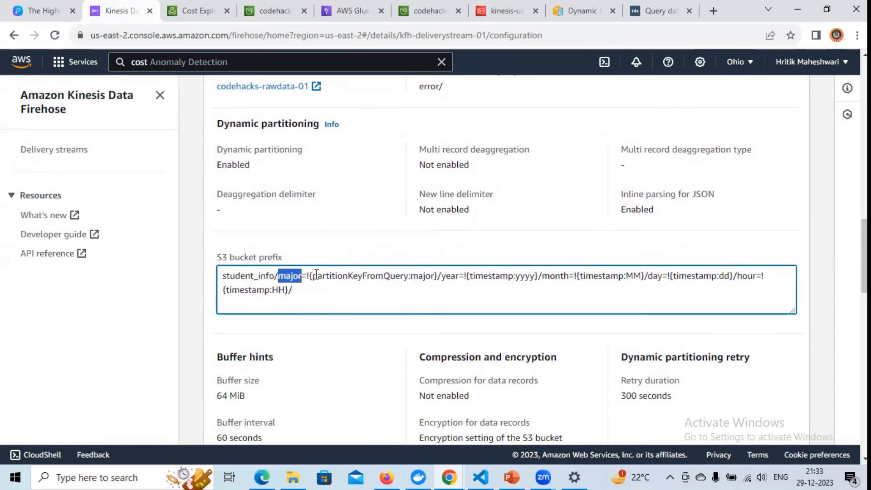
pyautogui.moveTo(317, 274); pyautogui.dragTo(429, 272)
pyautogui.doubleClick(452, 276)
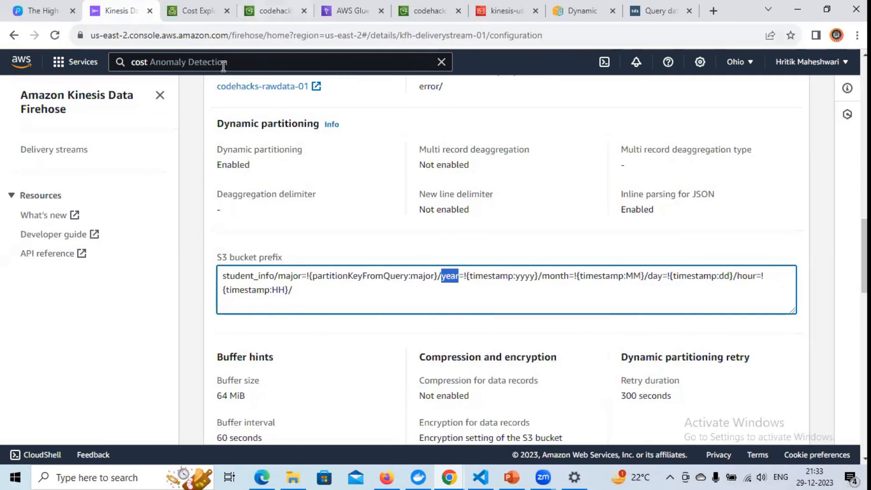
# Return to the codehacks-rawdata-01 bucket and open its student_info folder to view the major partitions
pyautogui.click(271, 11)
pyautogui.click(291, 394)
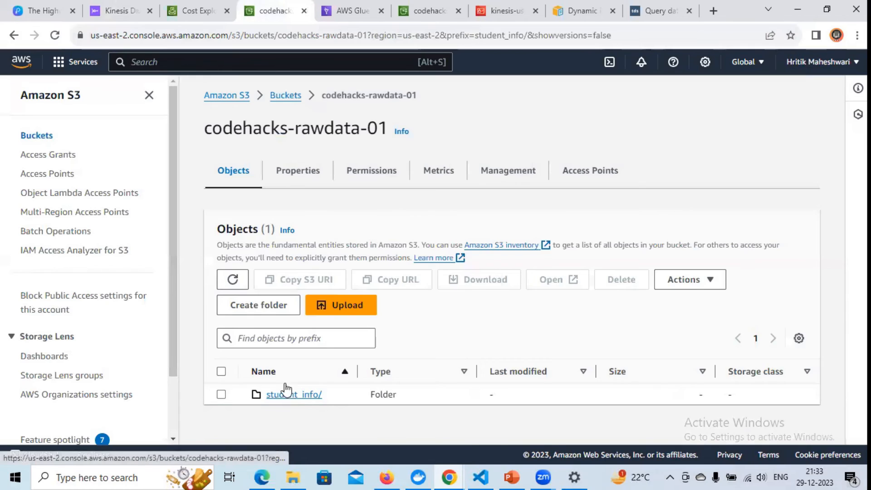
pyautogui.scroll(-2, 336, 336)
pyautogui.scroll(-1, 338, 340)
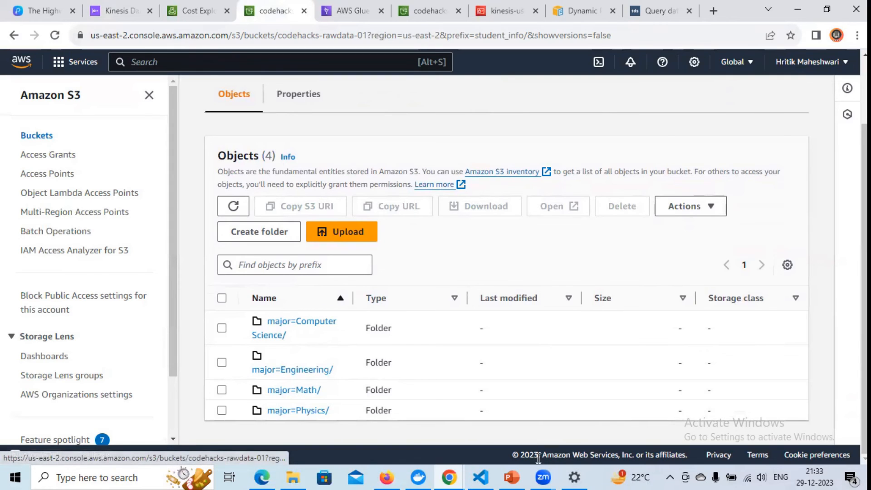
# Open the major=Computer Science partition down through year=2023, month=12, day=29 and hour=16
pyautogui.click(311, 333)
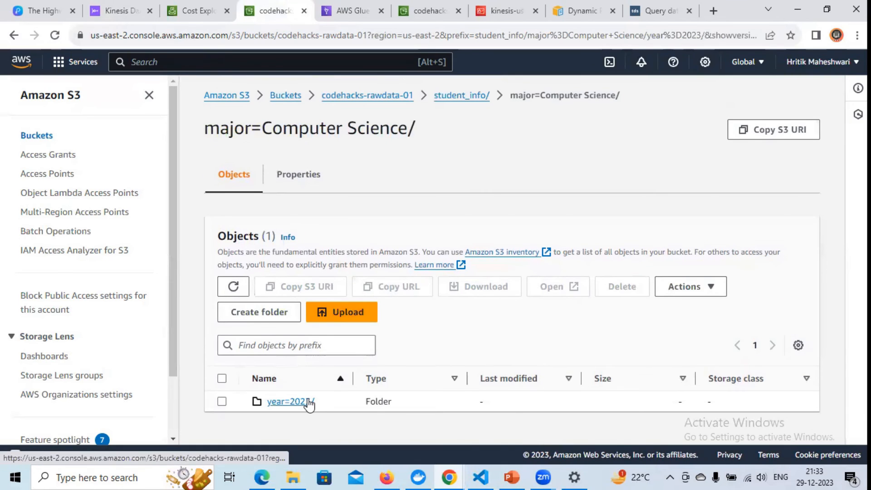
pyautogui.click(308, 401)
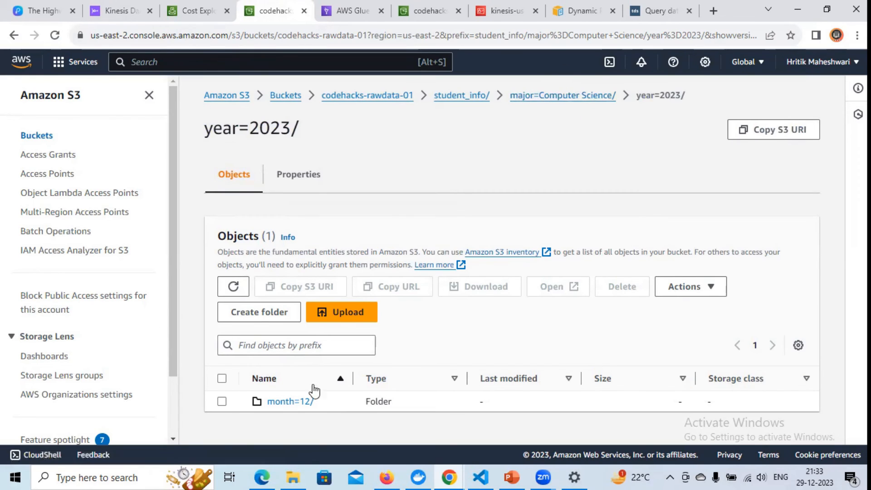
pyautogui.click(305, 402)
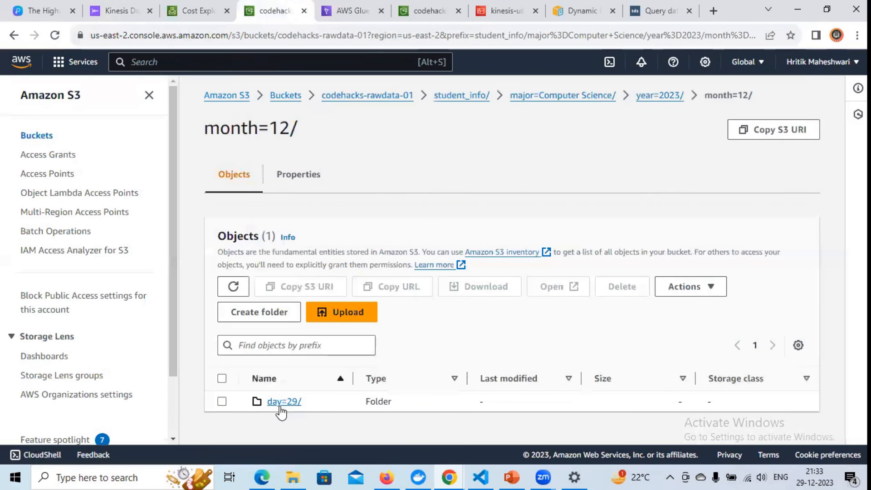
pyautogui.click(279, 402)
pyautogui.click(283, 403)
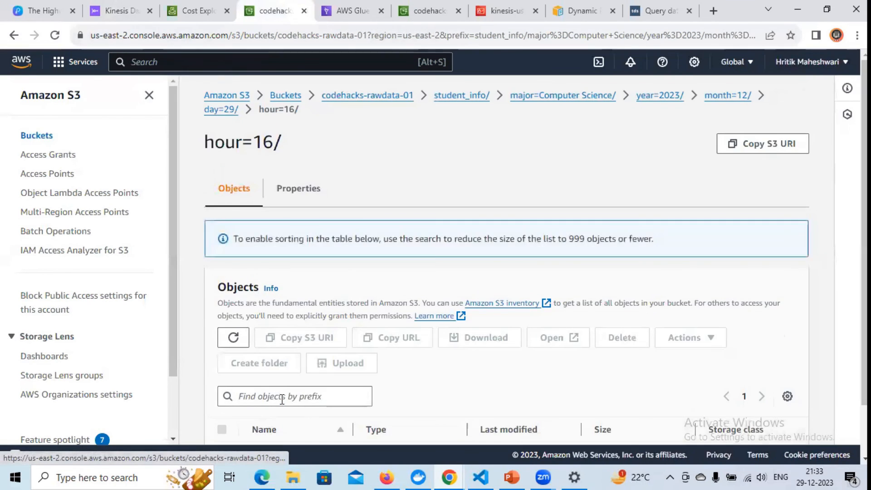
# Select the delivered file in the Computer Science hour=16 folder and open Query with S3 Select for it
pyautogui.scroll(-2, 396, 379)
pyautogui.click(221, 375)
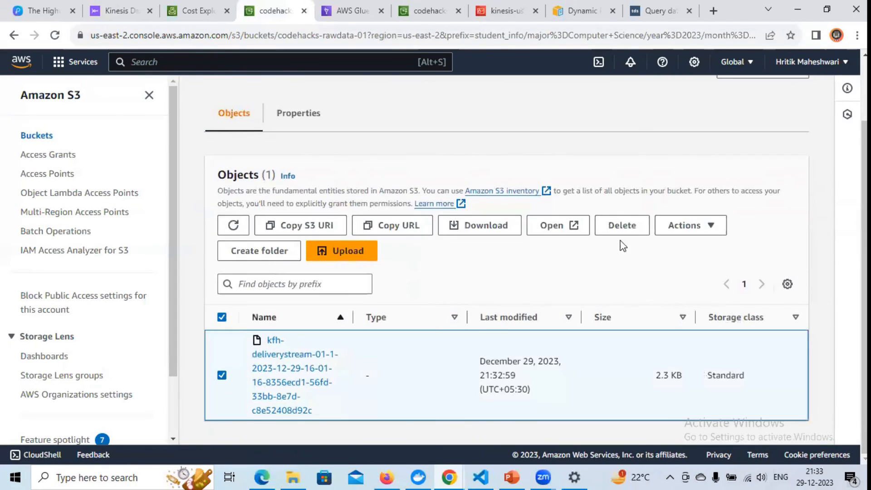
pyautogui.click(684, 226)
pyautogui.click(712, 364)
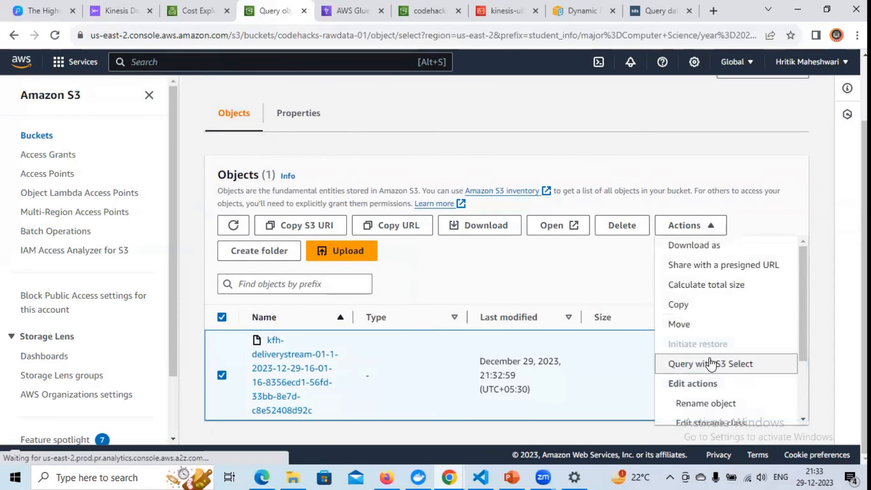
# Set the input and output formats to JSON and run the default SQL query on the Computer Science file
pyautogui.scroll(-2, 539, 288)
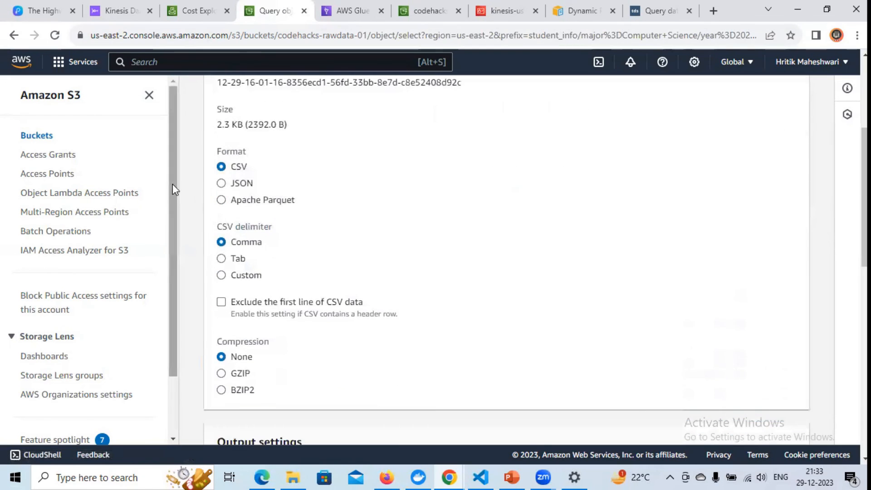
pyautogui.click(221, 183)
pyautogui.scroll(-3, 225, 187)
pyautogui.scroll(-3, 223, 214)
pyautogui.click(221, 225)
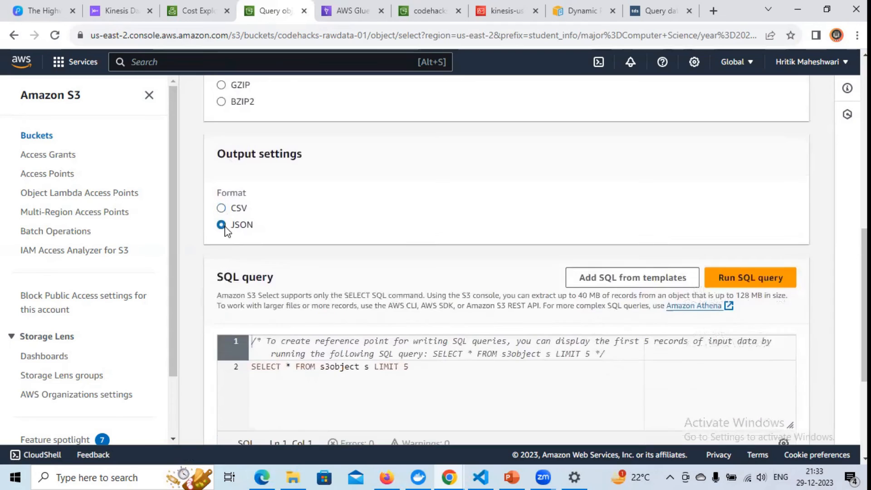
pyautogui.scroll(-3, 225, 227)
pyautogui.click(746, 151)
pyautogui.scroll(-1, 432, 168)
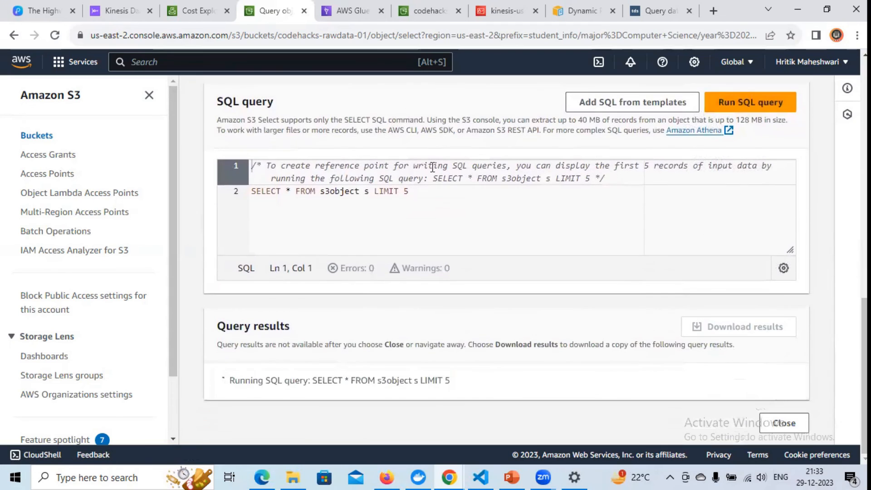
# Examine the major values of the student records in the Computer Science query results
pyautogui.scroll(-7, 453, 272)
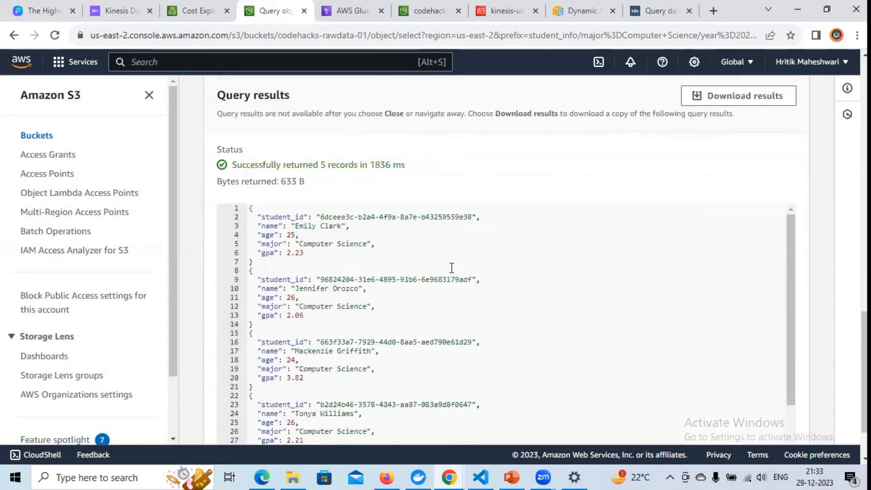
pyautogui.moveTo(304, 237); pyautogui.dragTo(359, 235)
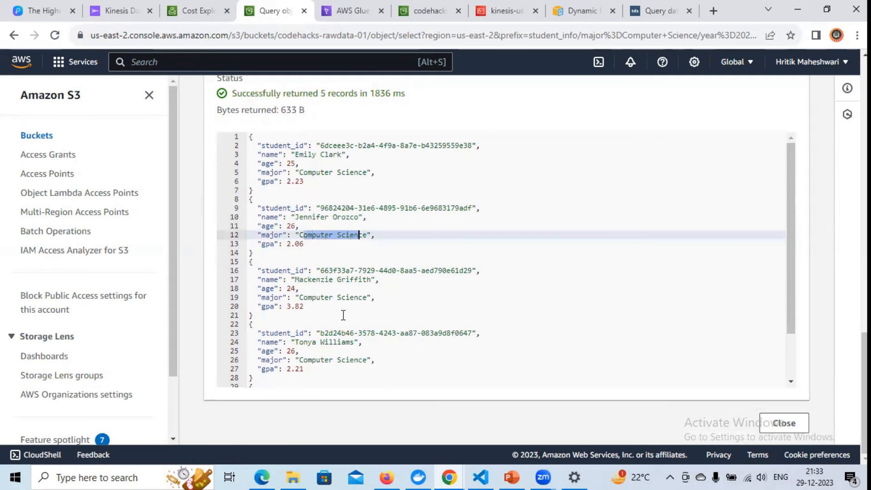
pyautogui.click(326, 361)
pyautogui.scroll(10, 374, 216)
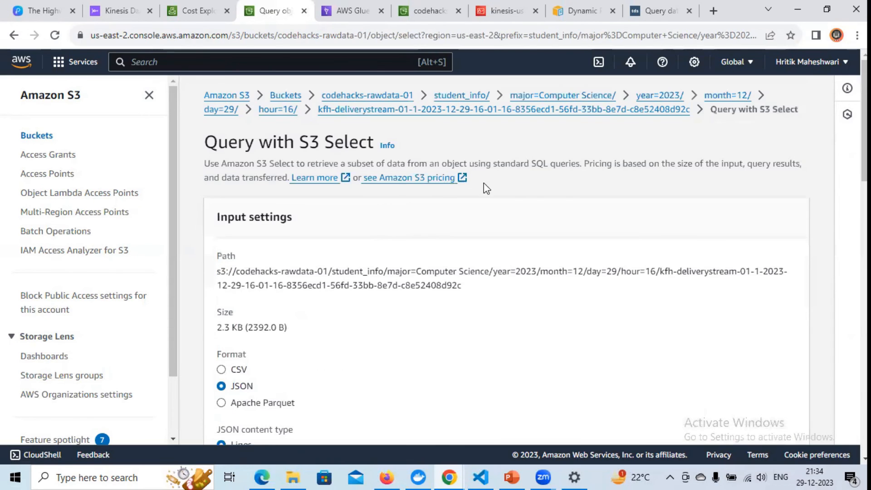
# Go back to student_info and open the major=Physics partition down through year=2023, month=12, day=29 and hour=16
pyautogui.click(462, 96)
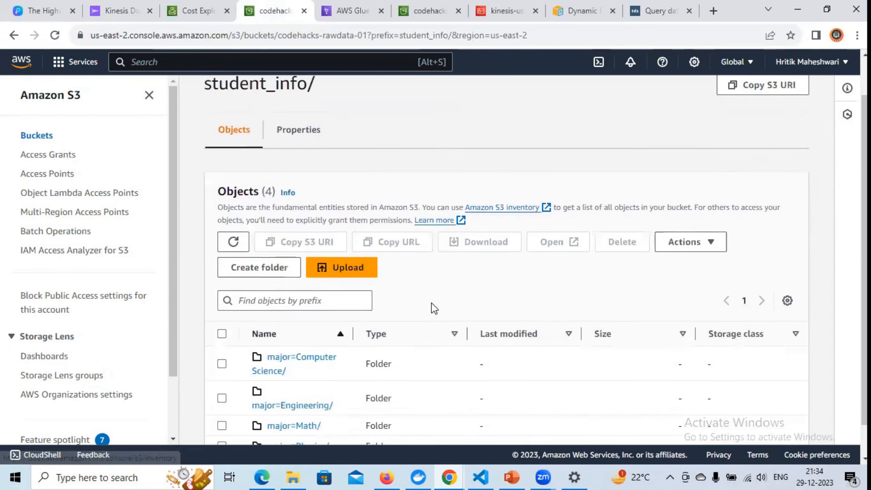
pyautogui.scroll(-1, 431, 307)
pyautogui.click(311, 411)
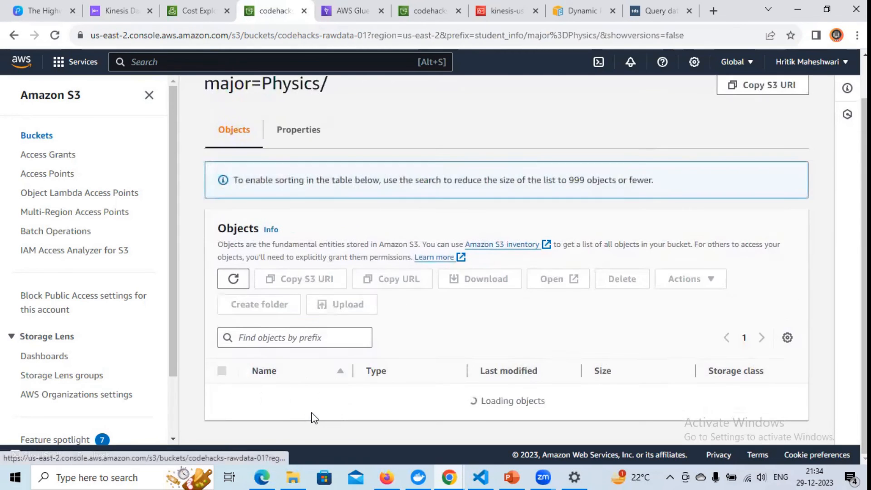
pyautogui.click(284, 402)
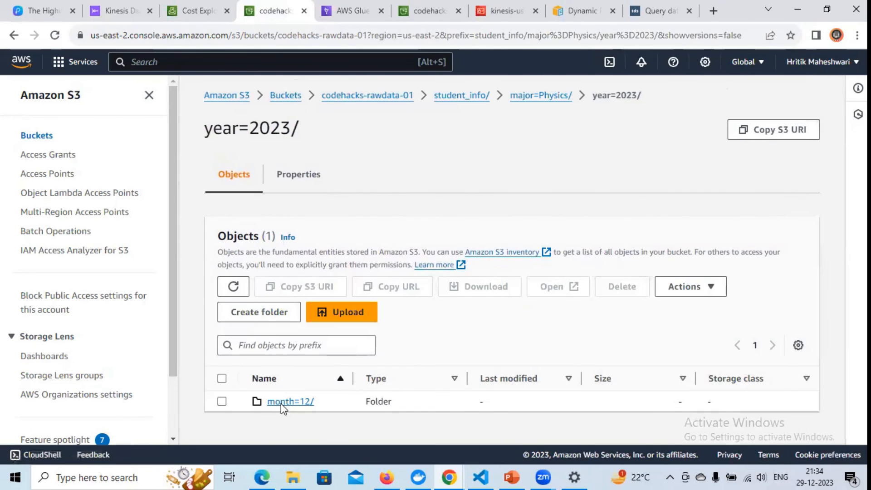
pyautogui.click(282, 404)
pyautogui.click(280, 406)
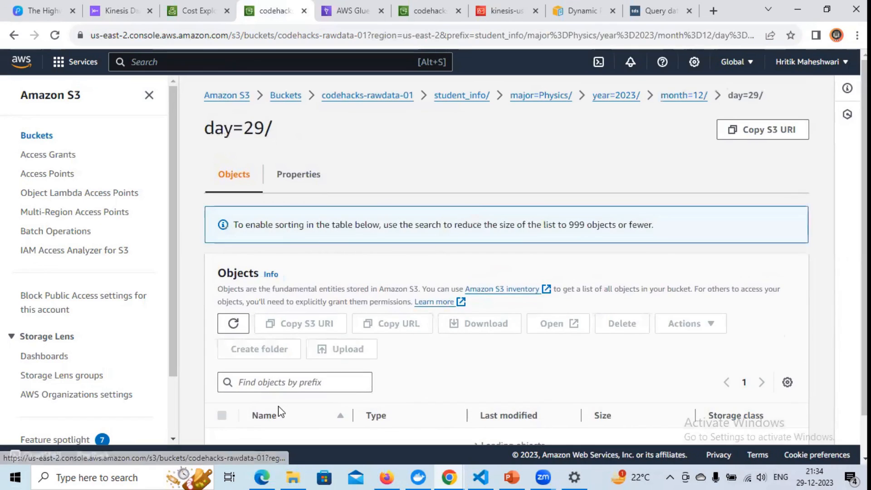
pyautogui.click(278, 402)
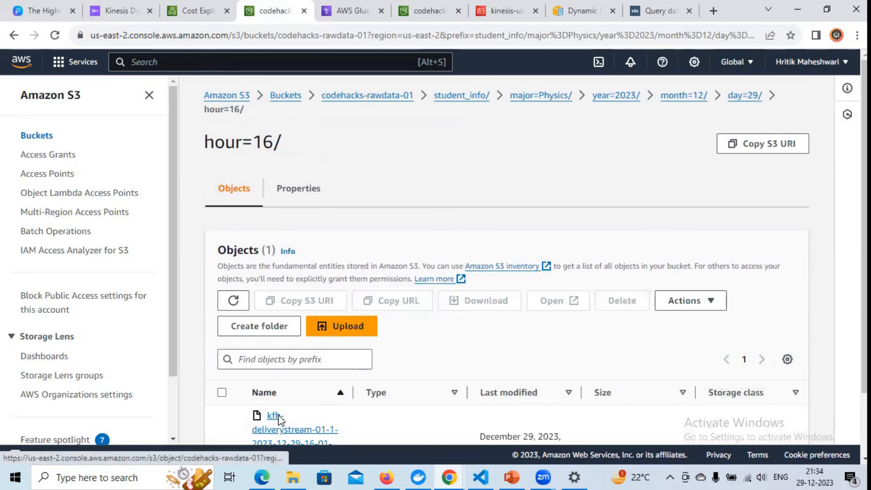
# Open the delivered file in the Physics hour=16 folder and start Query with S3 Select on it
pyautogui.click(276, 419)
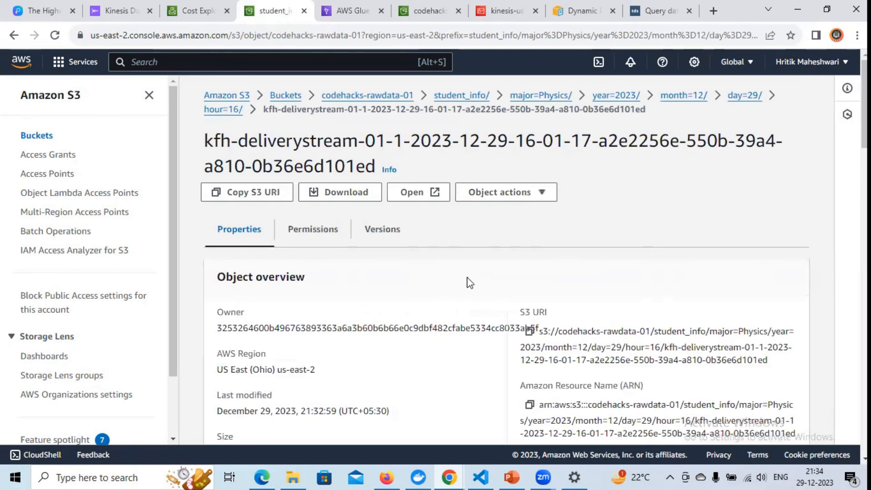
pyautogui.scroll(-1, 467, 281)
pyautogui.click(516, 131)
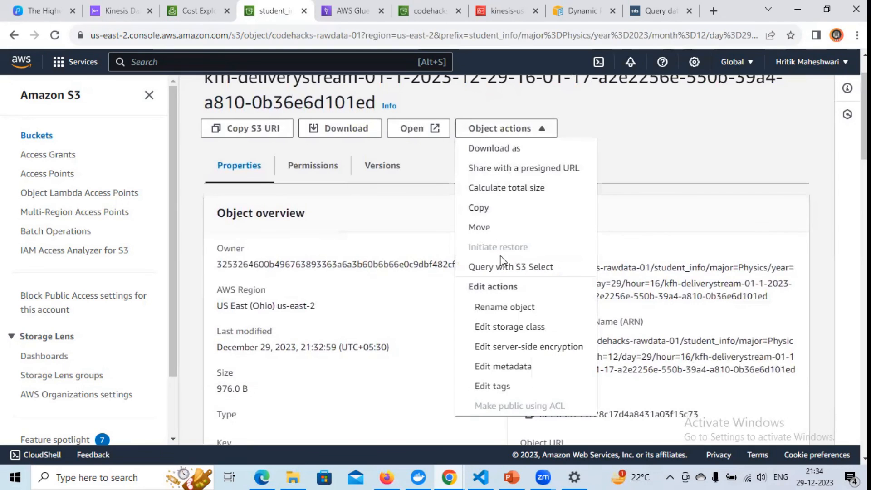
pyautogui.click(506, 267)
# Set the input and output formats to JSON and run the default SQL query on the Physics file
pyautogui.scroll(-1, 245, 148)
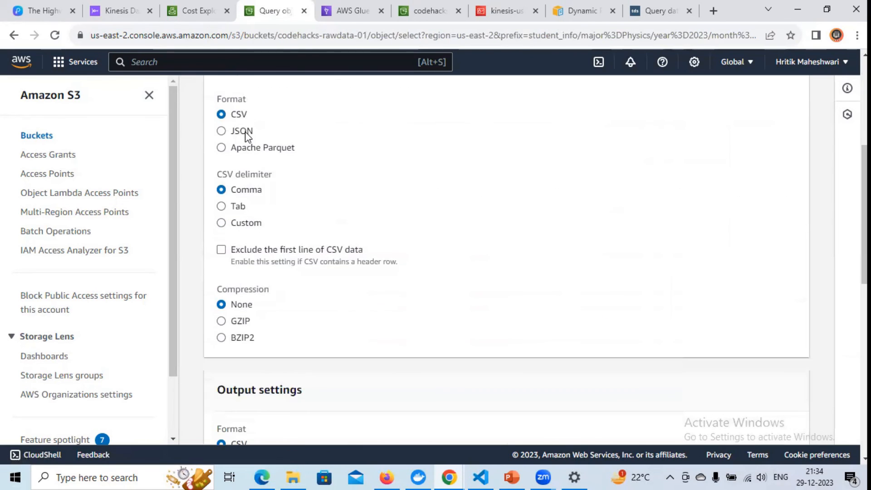
pyautogui.scroll(-5, 246, 136)
pyautogui.click(235, 234)
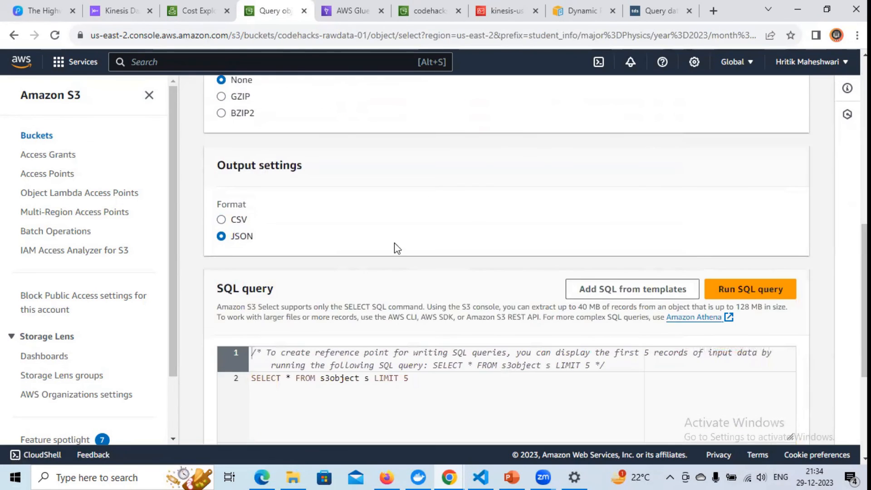
pyautogui.click(771, 292)
# Examine the major values throughout the Physics query results, and return to the list of partitions in the student_info folder
pyautogui.scroll(-3, 774, 286)
pyautogui.scroll(-5, 773, 271)
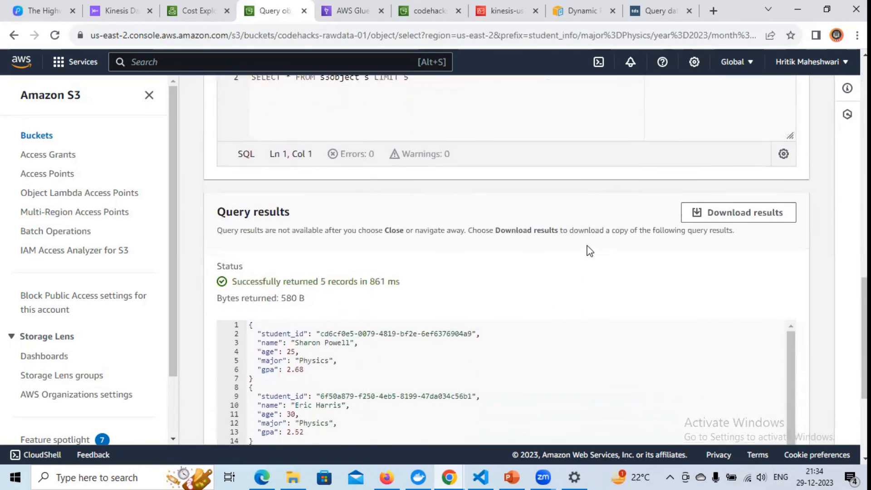
pyautogui.doubleClick(319, 284)
pyautogui.scroll(-4, 323, 282)
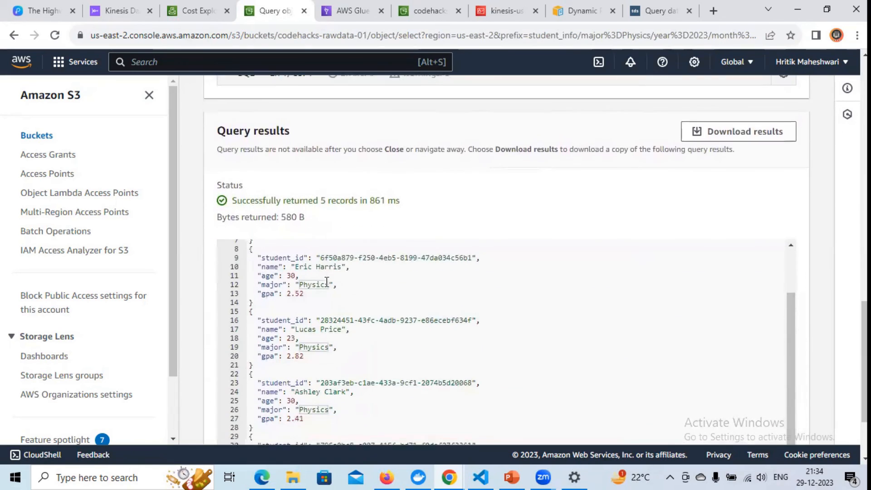
pyautogui.doubleClick(314, 302)
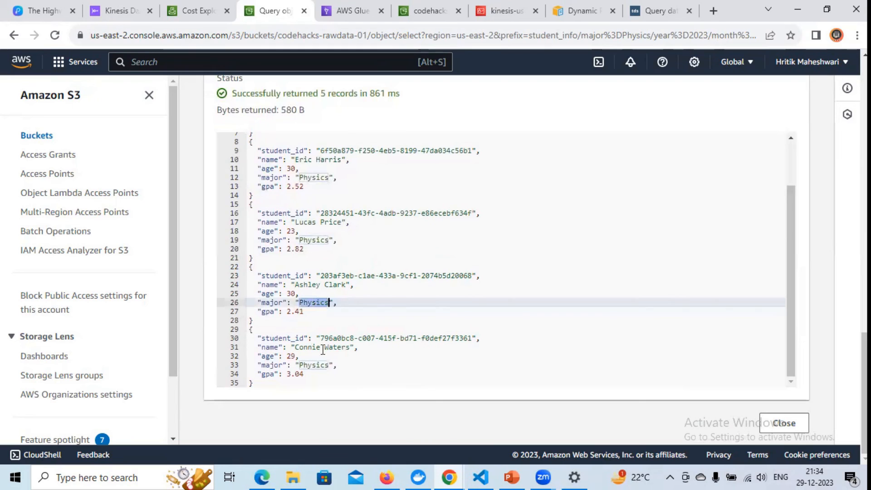
pyautogui.doubleClick(317, 366)
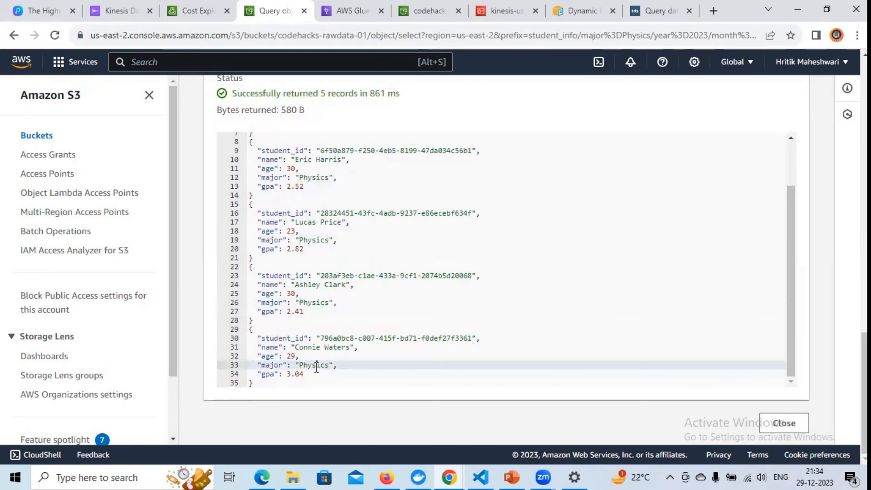
pyautogui.doubleClick(310, 301)
pyautogui.scroll(2, 313, 299)
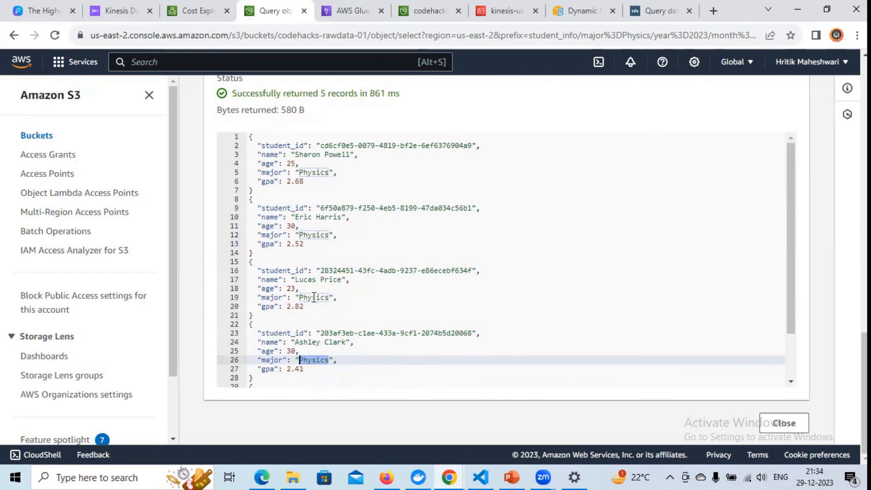
pyautogui.scroll(15, 484, 171)
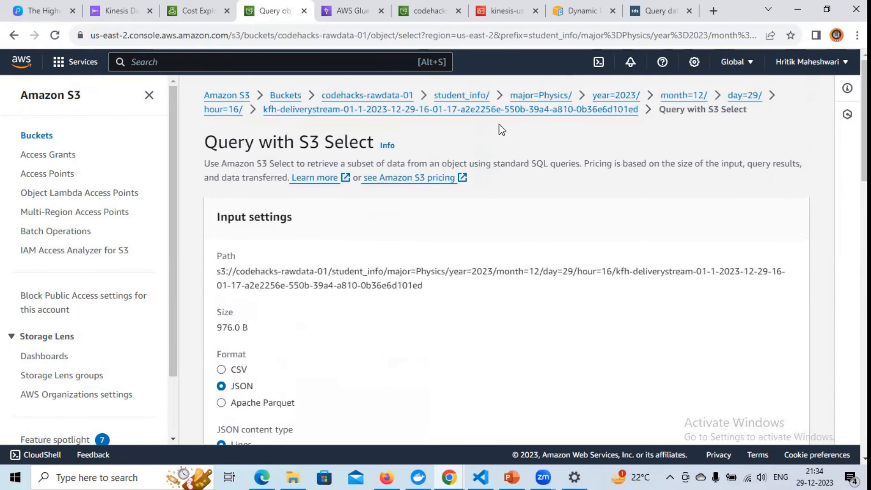
pyautogui.click(462, 96)
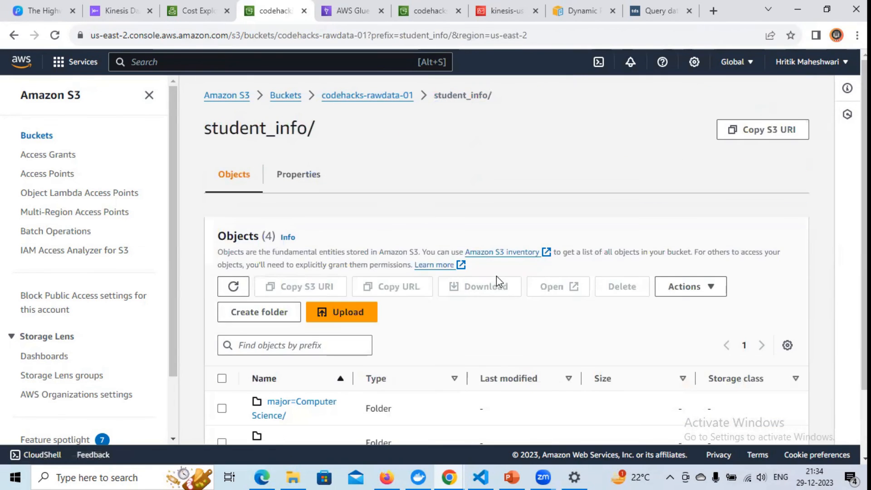
pyautogui.scroll(-2, 537, 305)
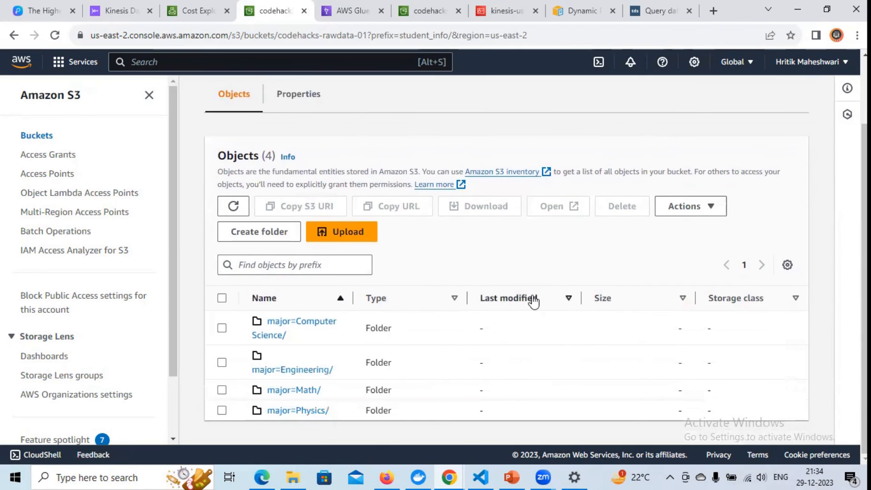